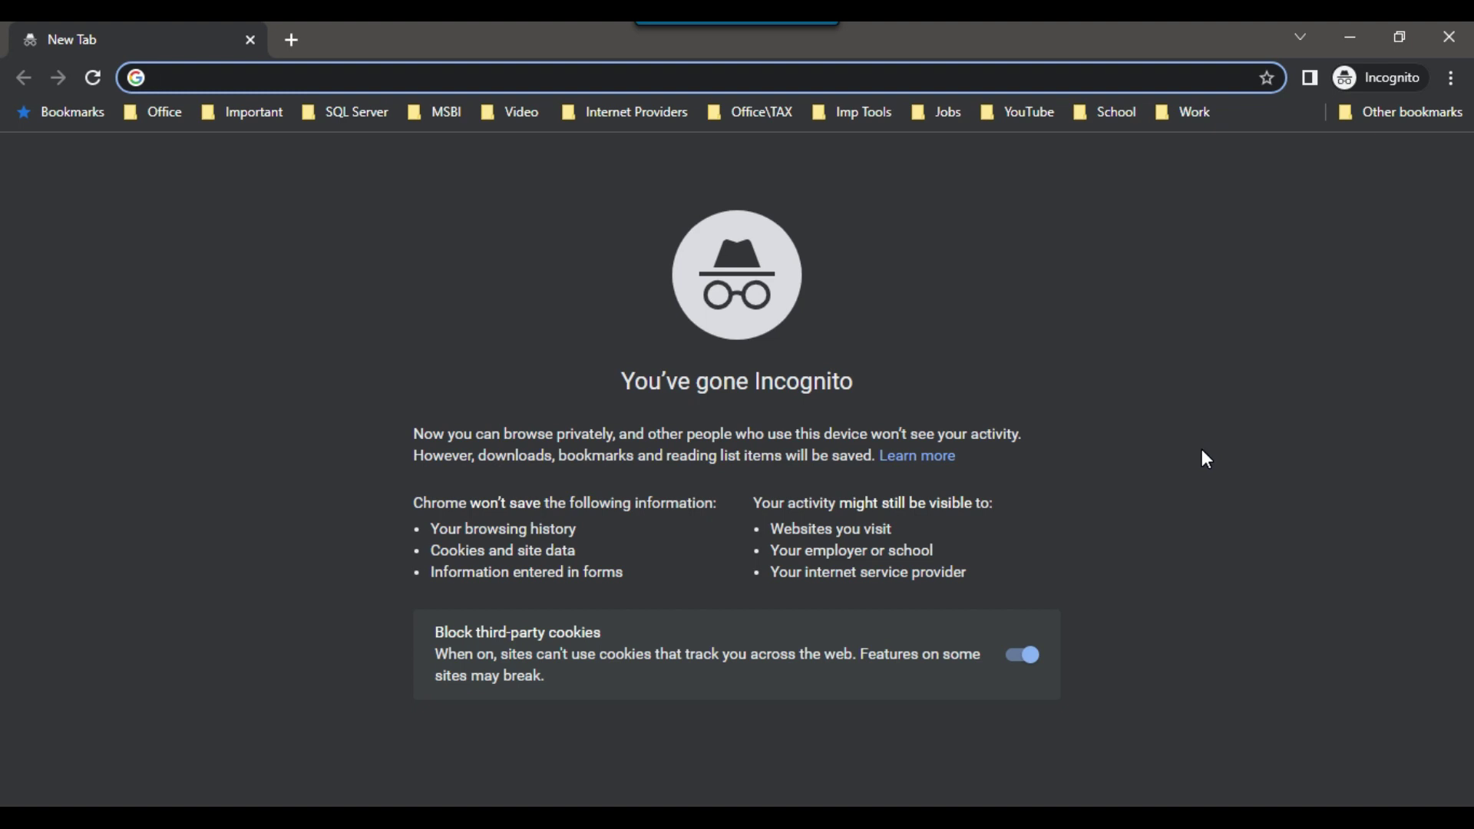
- Load gmail.com and sign in by pasting the account's email address and password
{"action": "type", "text": "gmail.com"}
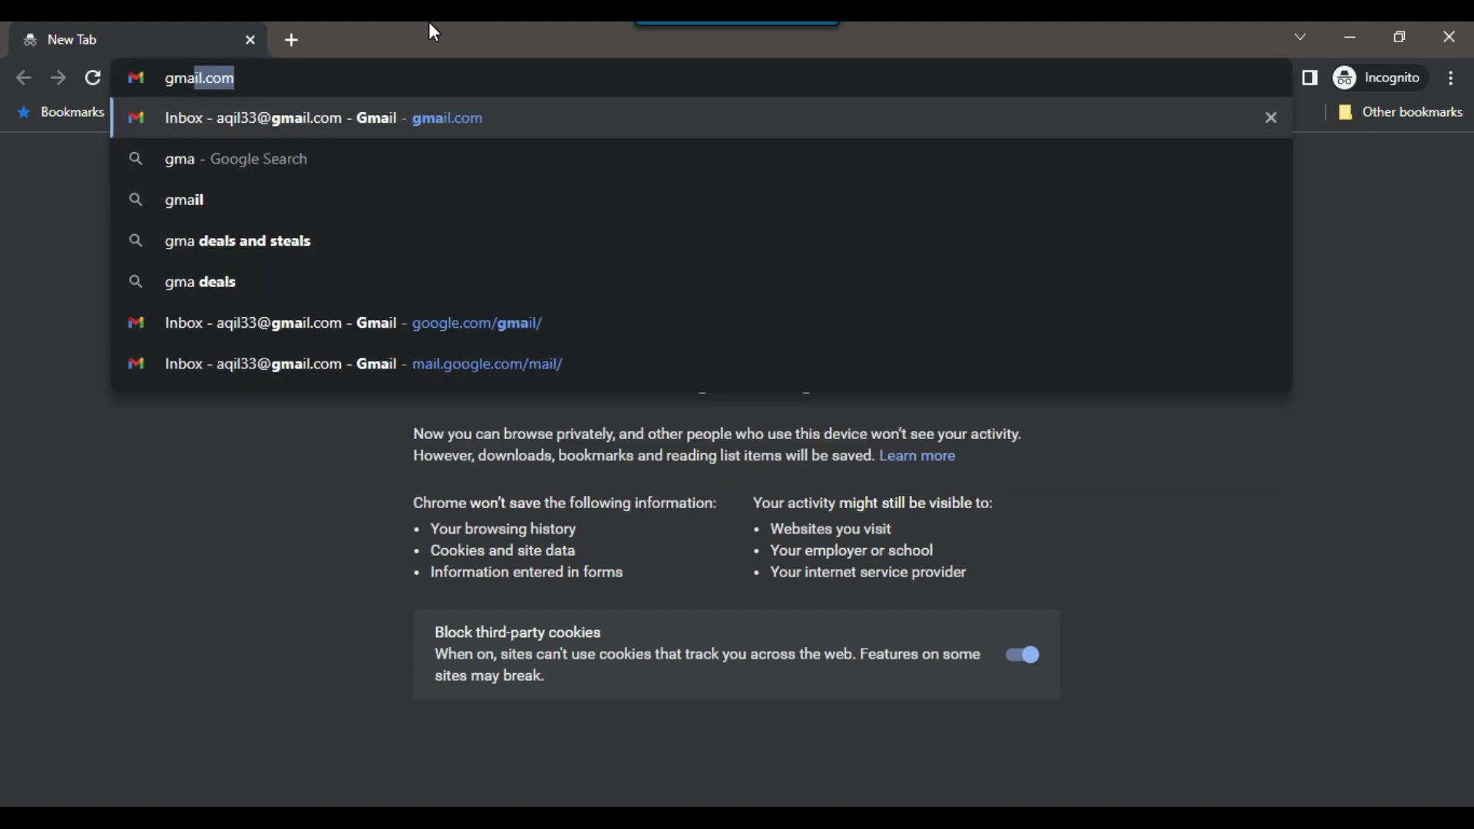
{"action": "key", "text": "Return"}
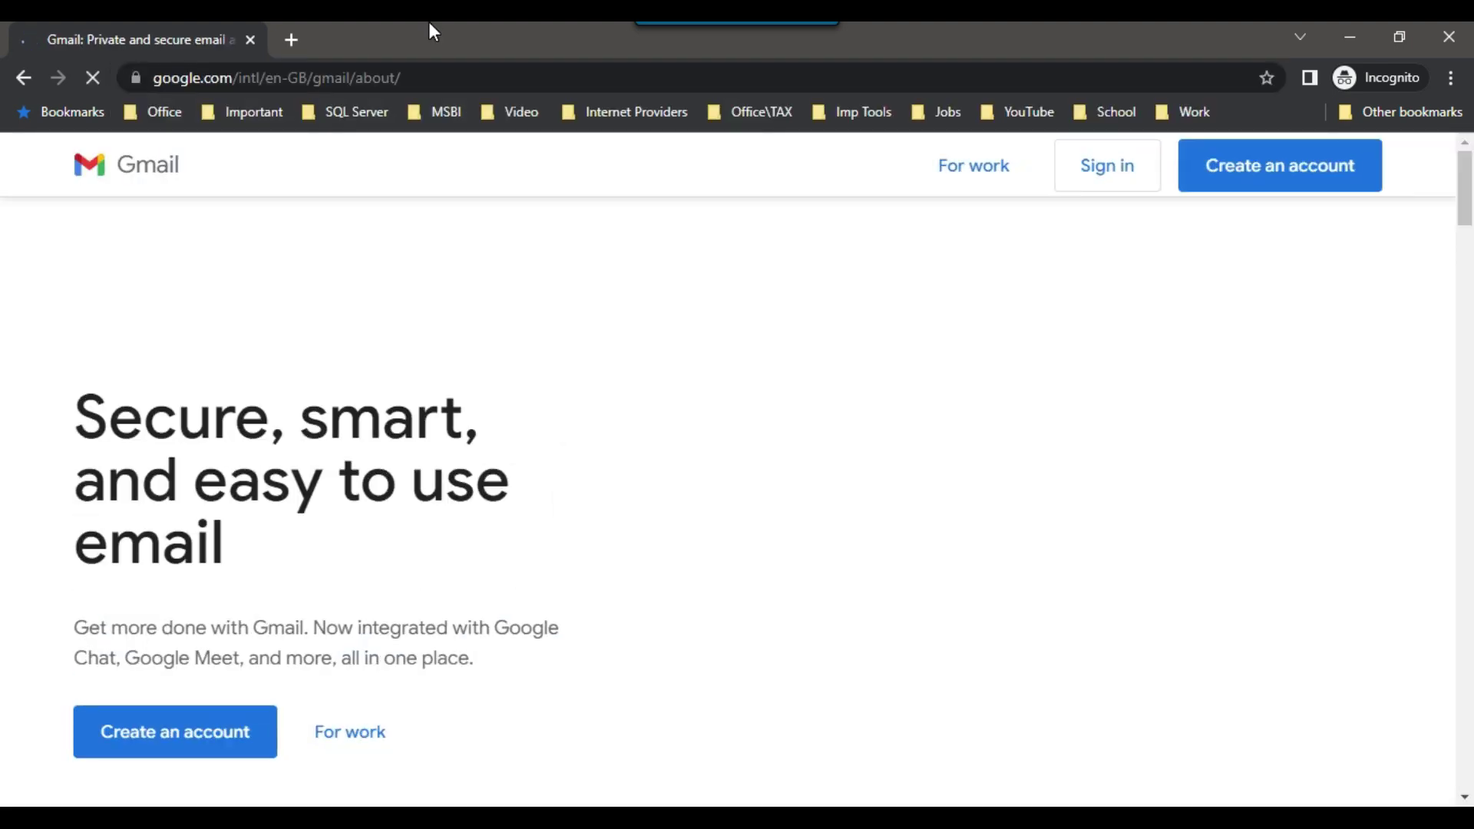
{"action": "left_click", "coordinate": [1102, 181]}
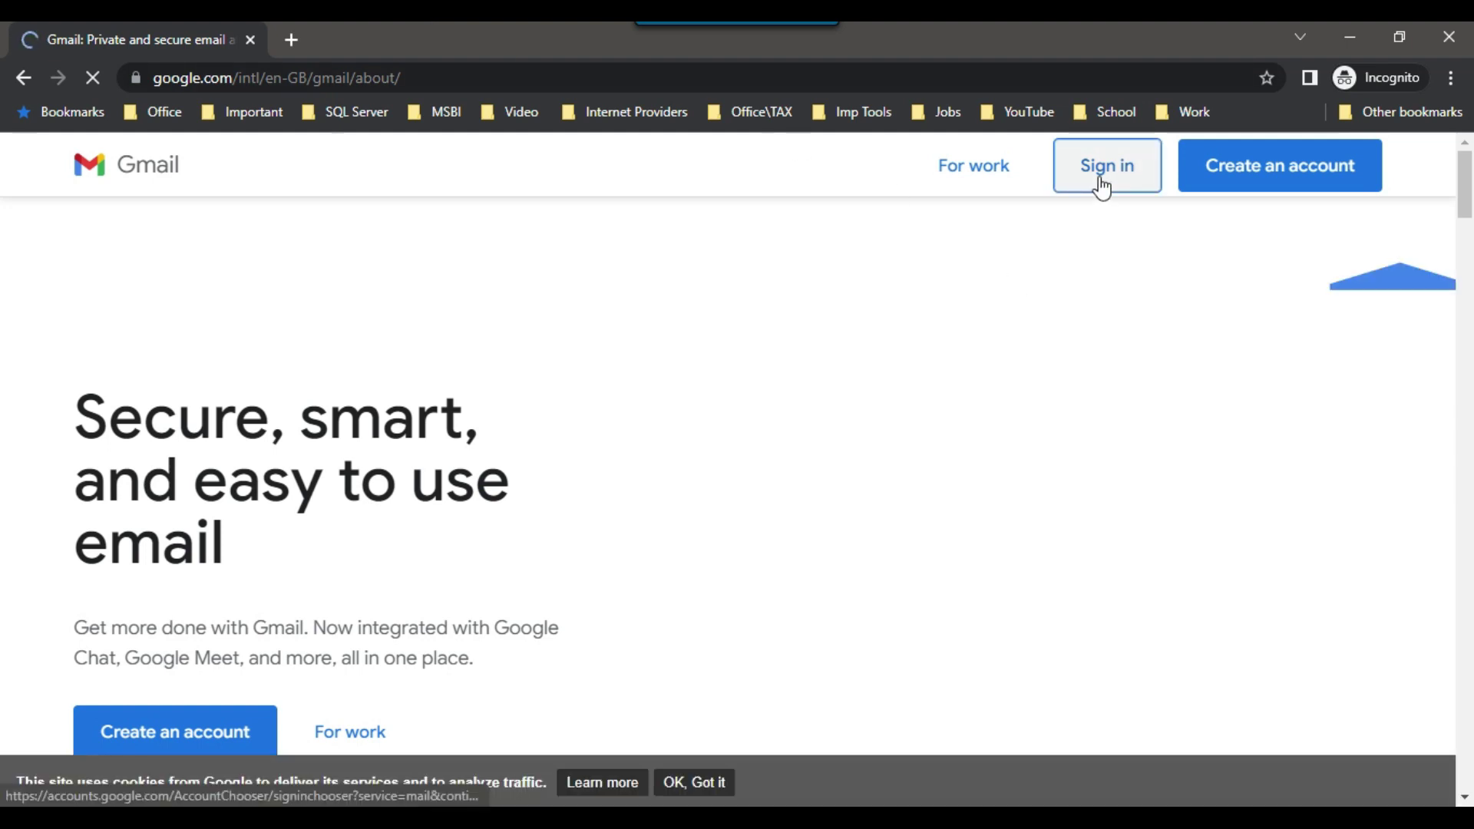
{"action": "left_click", "coordinate": [803, 401]}
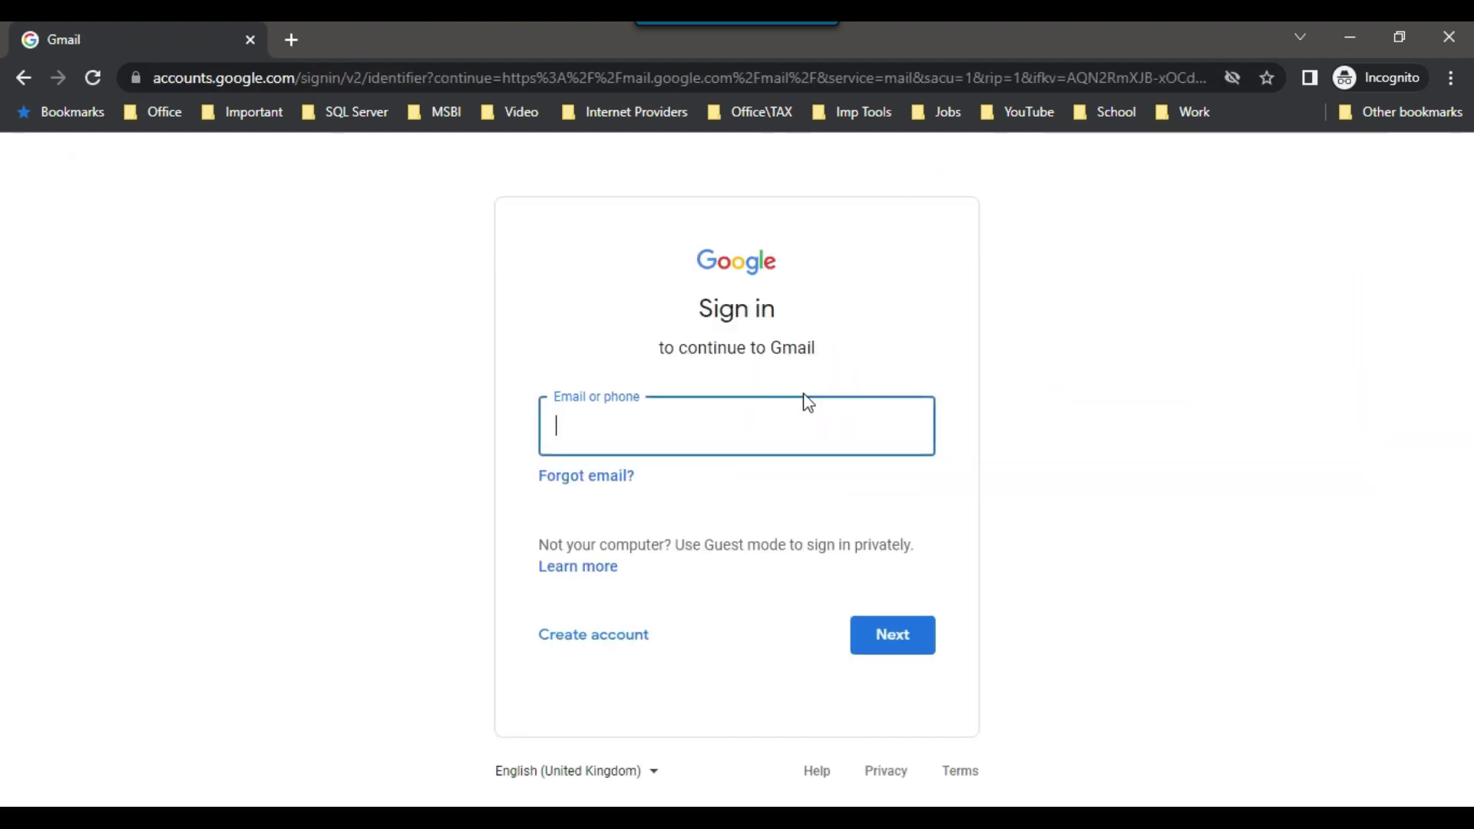
{"action": "key", "text": "ctrl+v"}
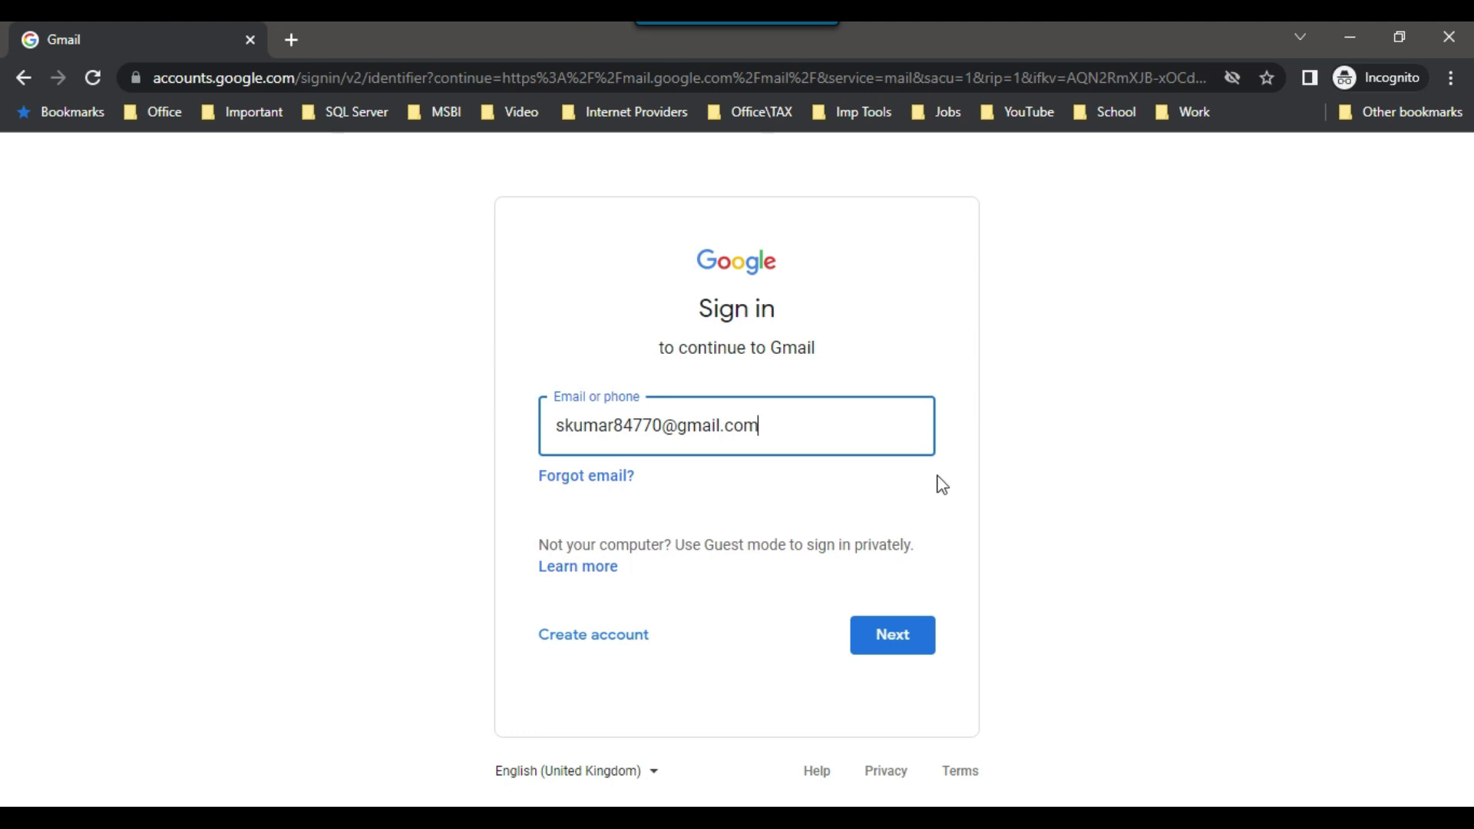
{"action": "left_click", "coordinate": [903, 642]}
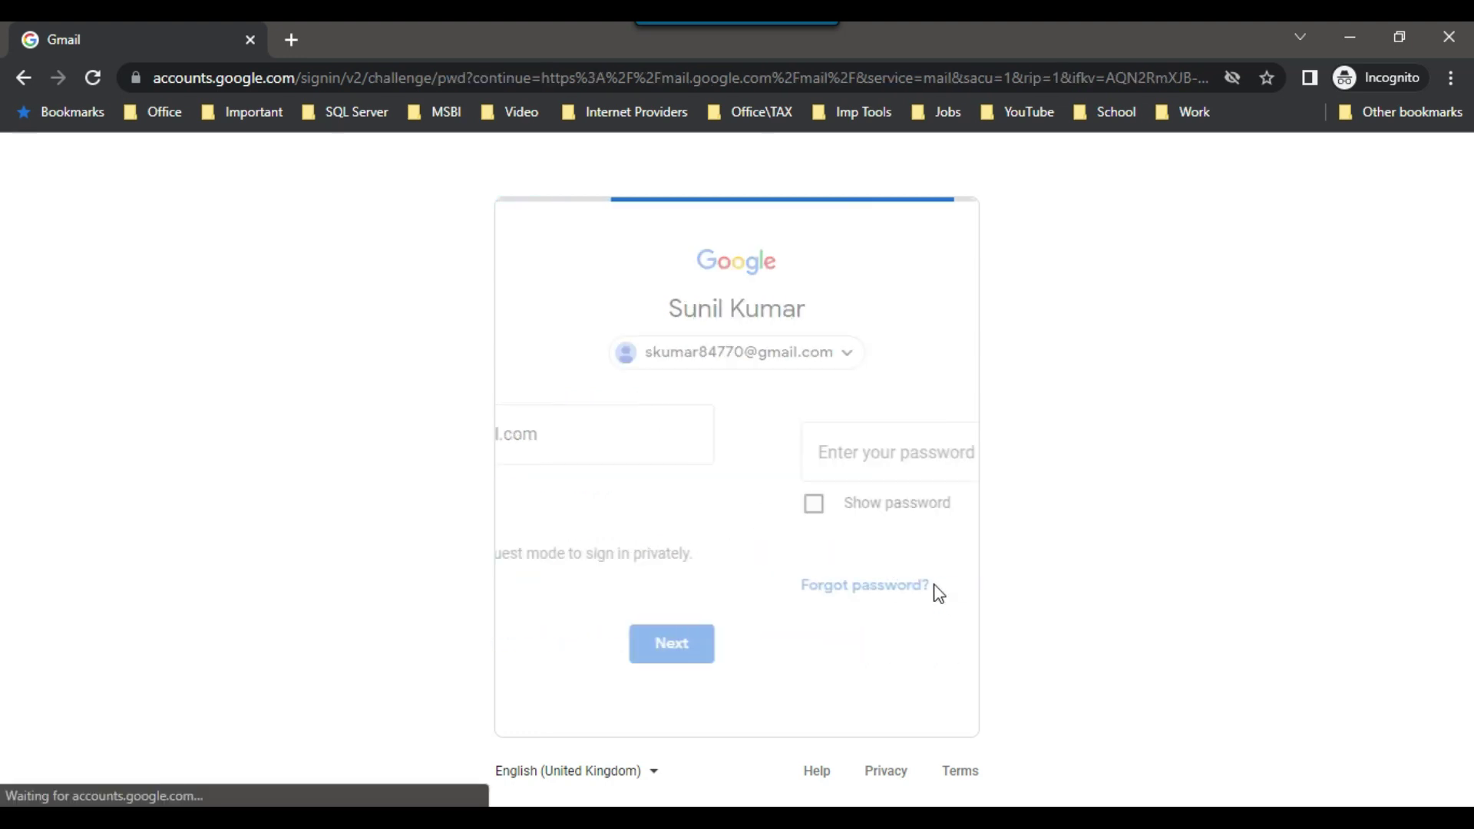
{"action": "key", "text": "ctrl+v"}
{"action": "left_click", "coordinate": [894, 587]}
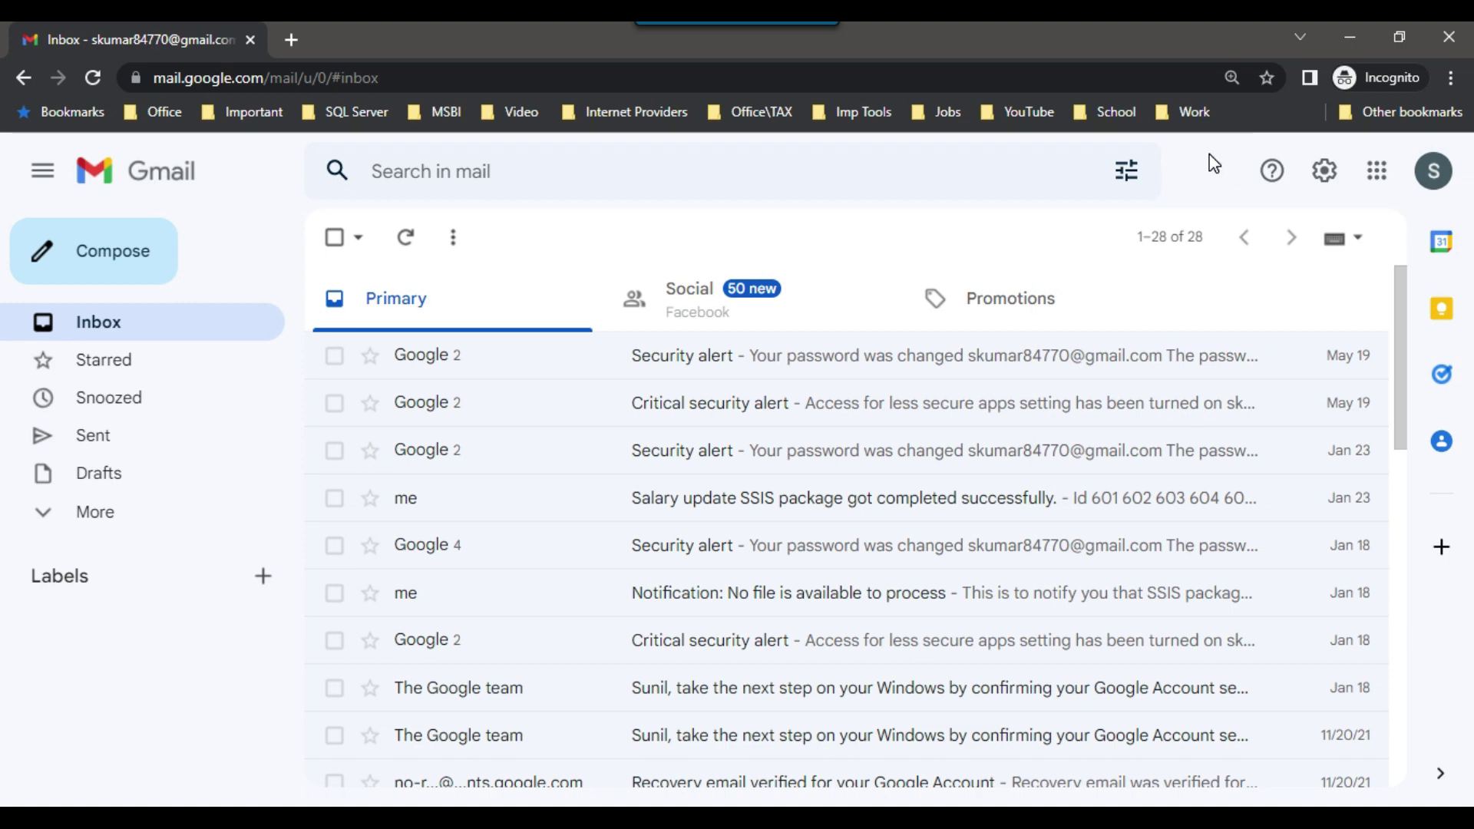
{"action": "left_click", "coordinate": [1434, 175]}
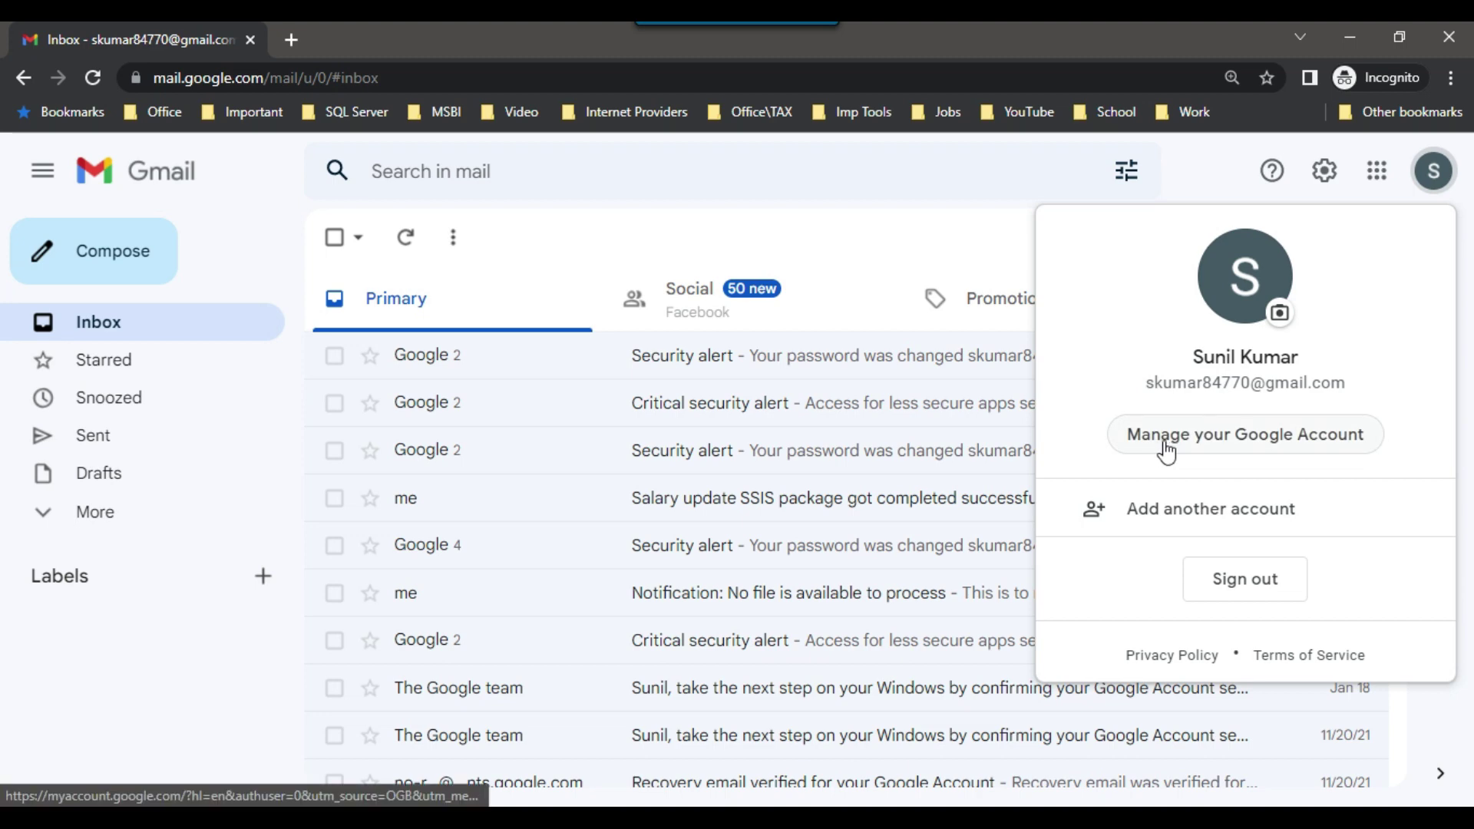
{"action": "left_click", "coordinate": [1276, 448]}
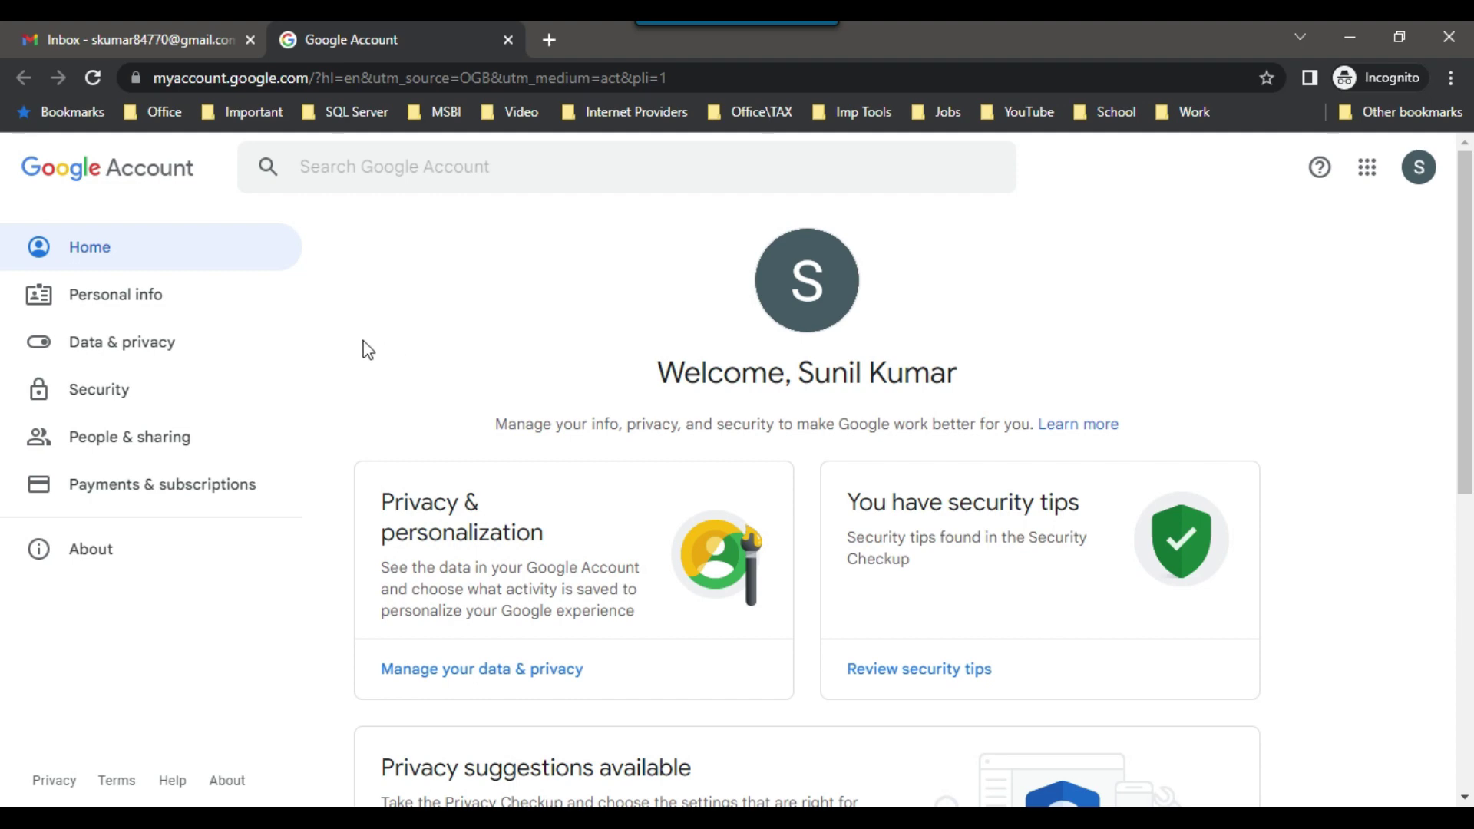
{"action": "left_click", "coordinate": [121, 393]}
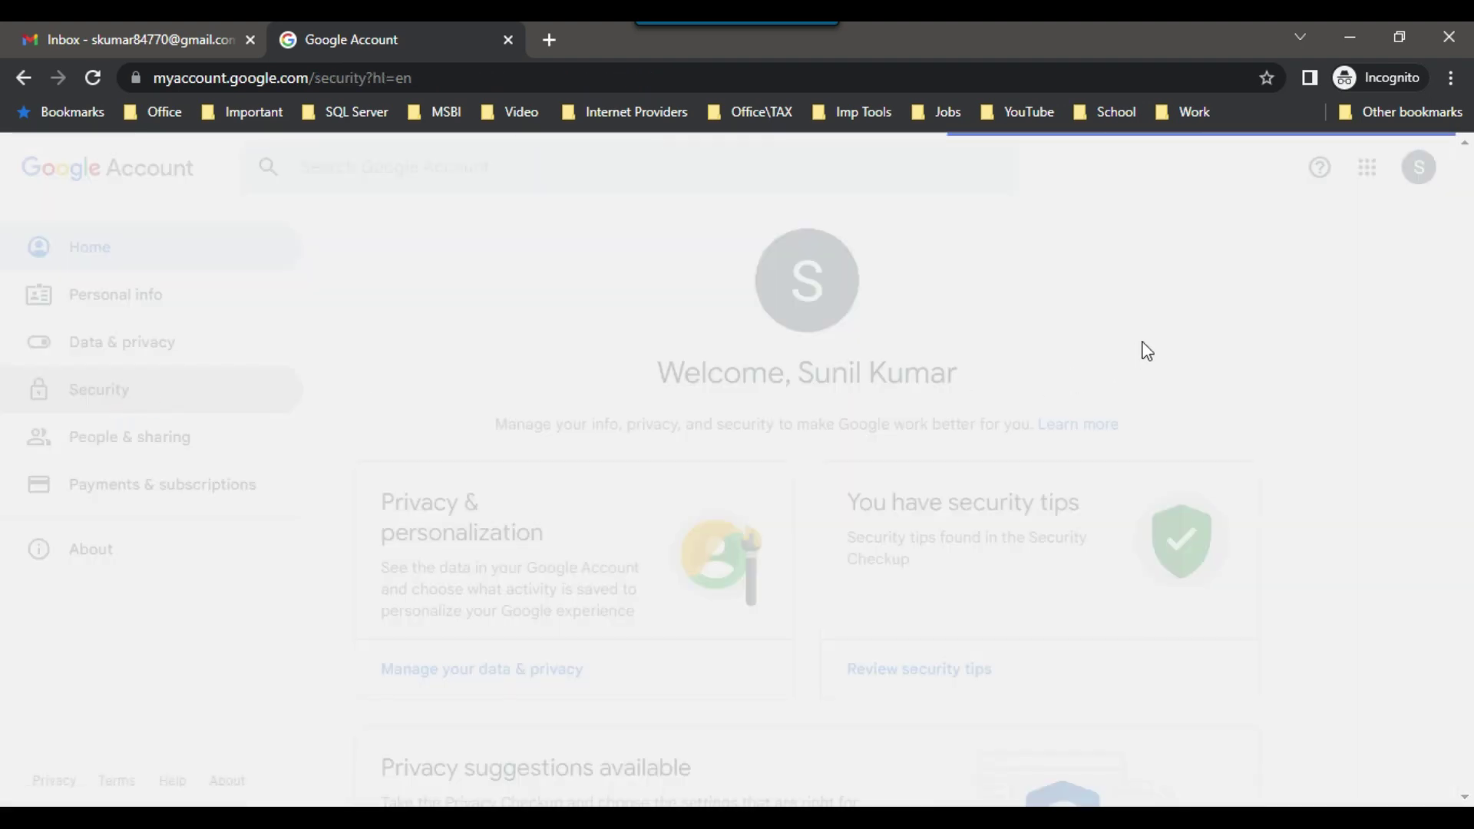
{"action": "scroll", "coordinate": [1397, 326], "scroll_direction": "down", "scroll_amount": 7}
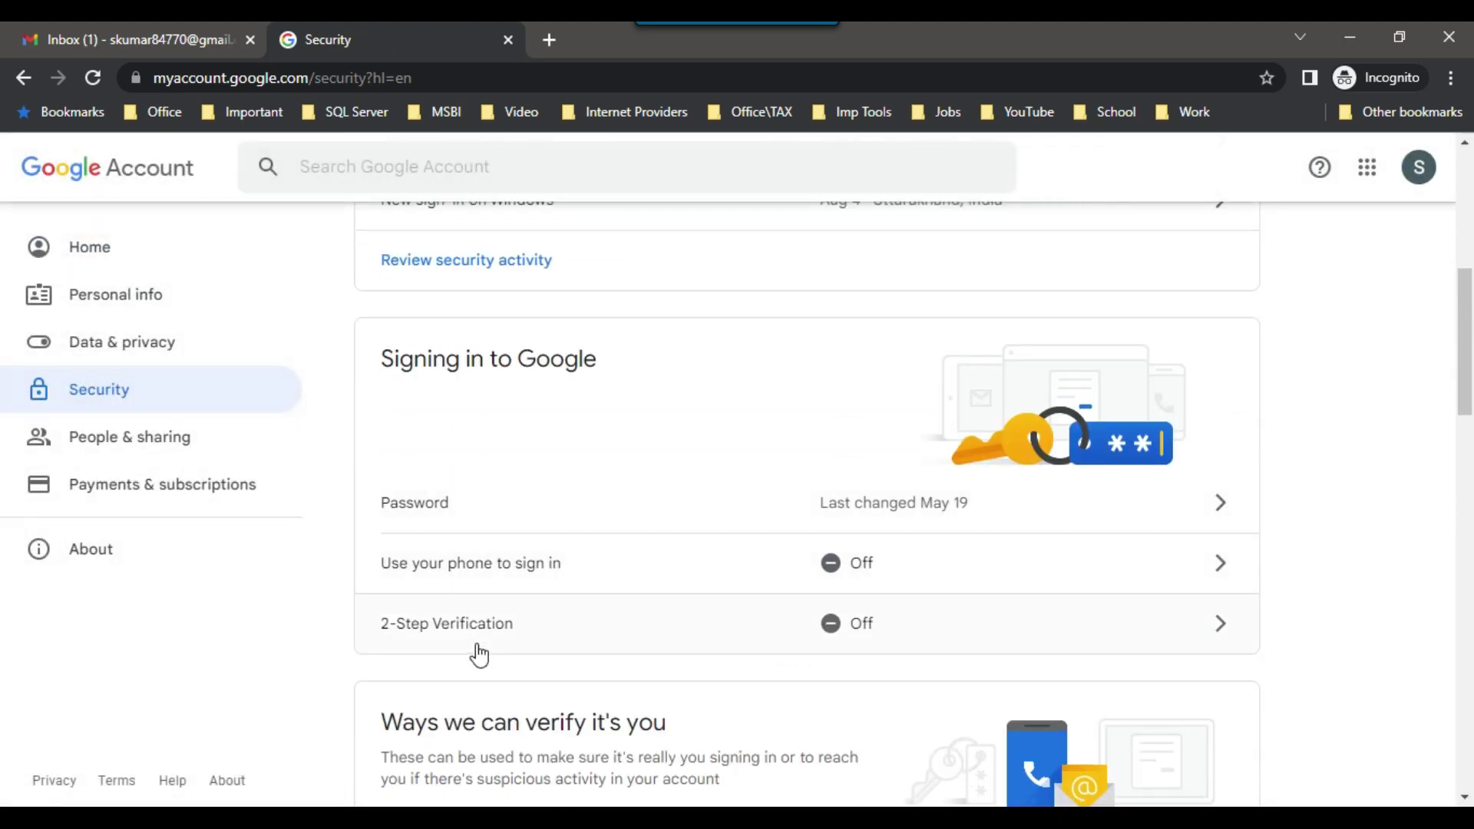
- Start the 2-Step Verification setup and confirm identity with the account password
{"action": "left_click", "coordinate": [687, 637]}
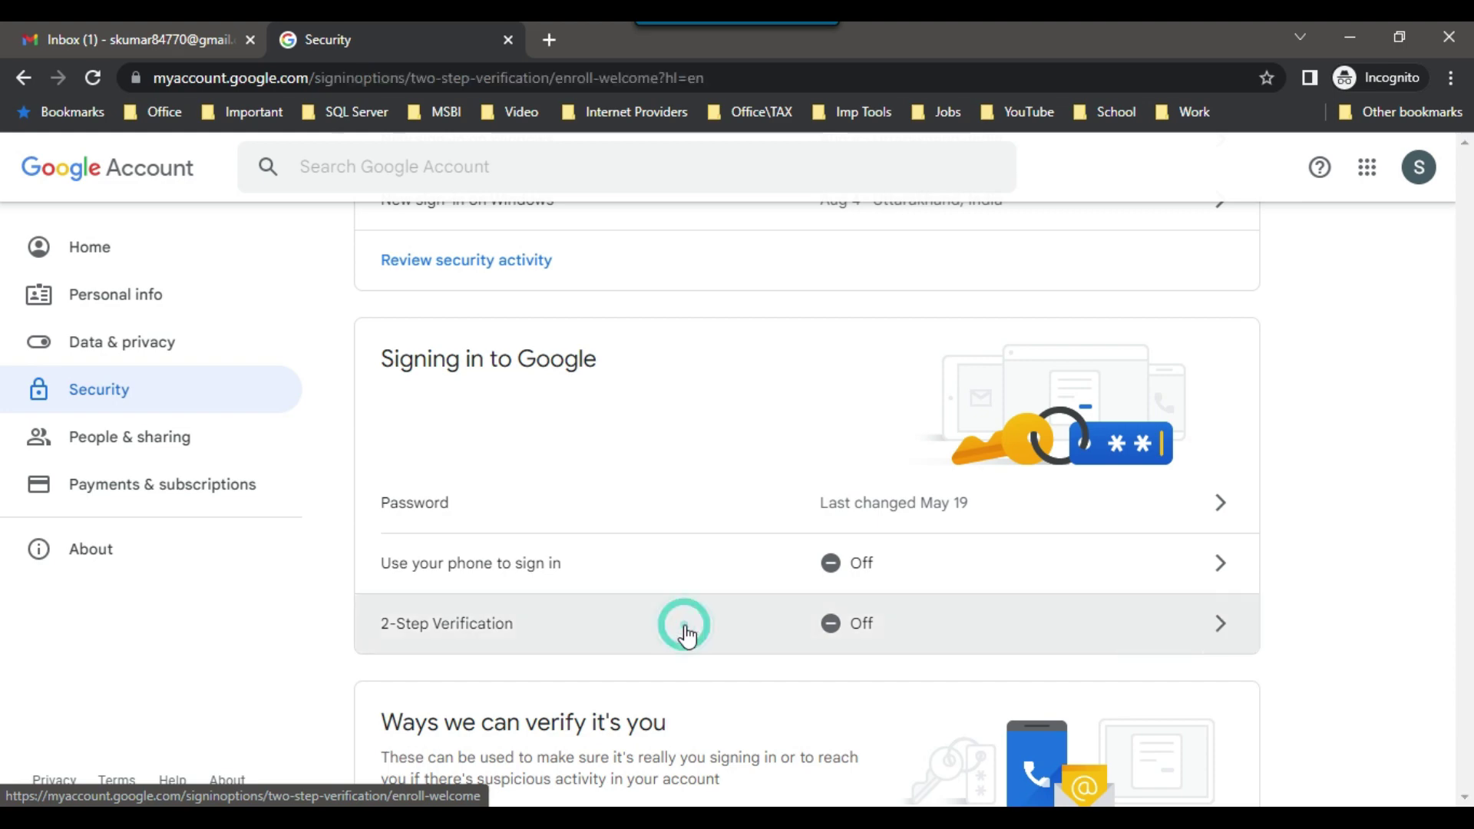
{"action": "scroll", "coordinate": [695, 631], "scroll_direction": "down", "scroll_amount": 4}
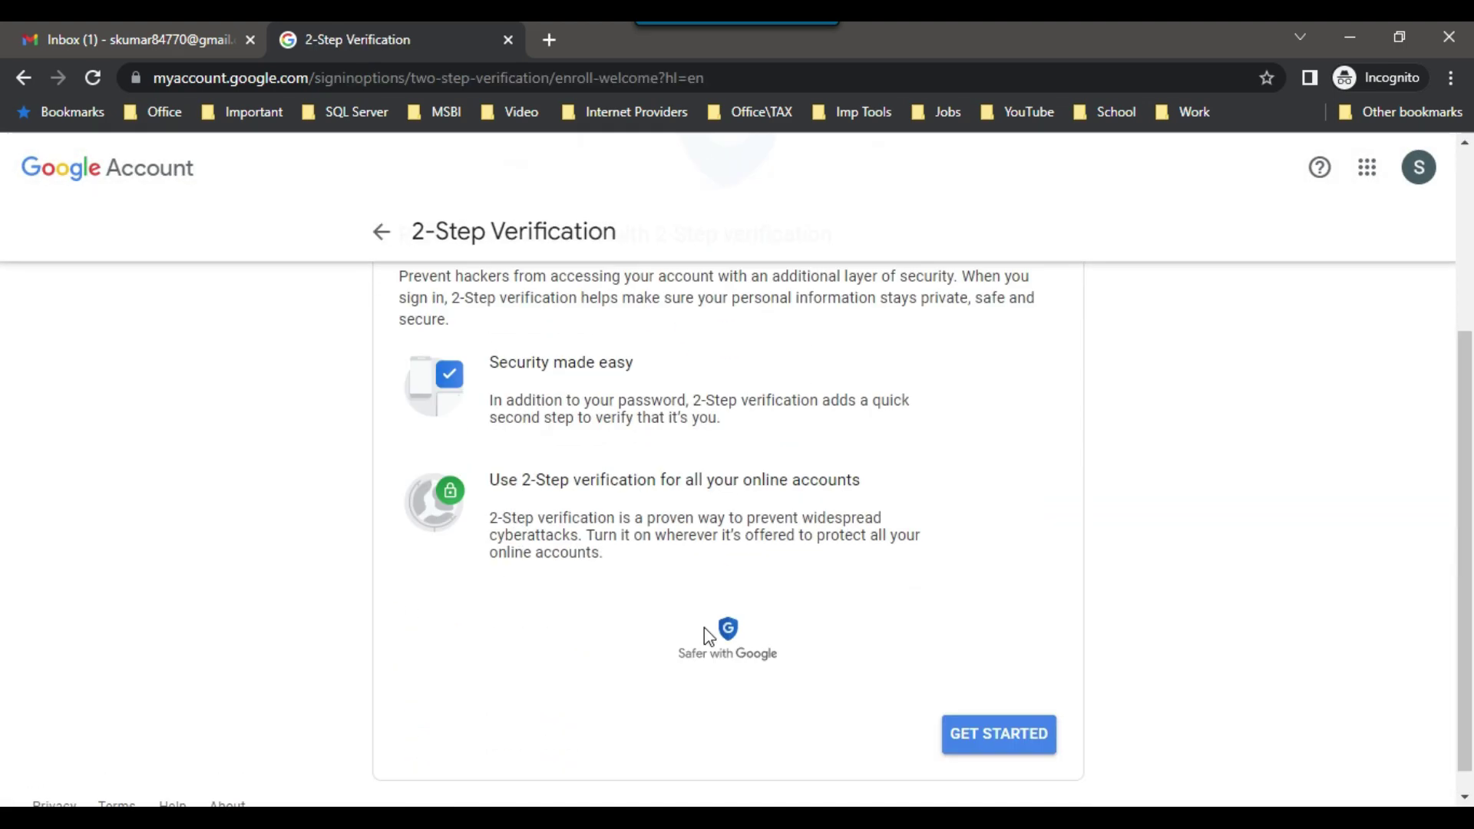
{"action": "left_click", "coordinate": [1006, 715]}
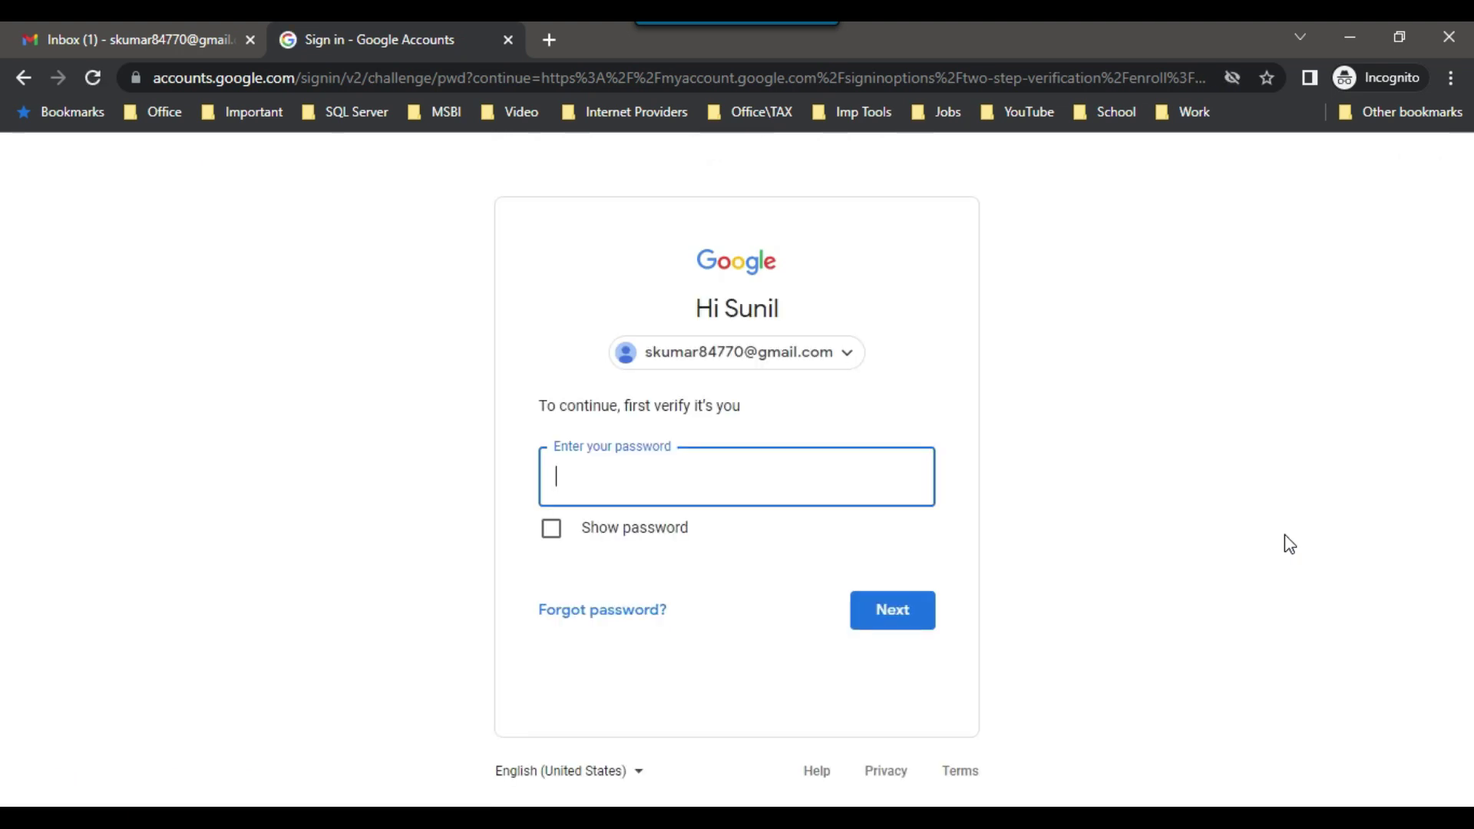
{"action": "type", "text": "********"}
{"action": "left_click", "coordinate": [906, 616]}
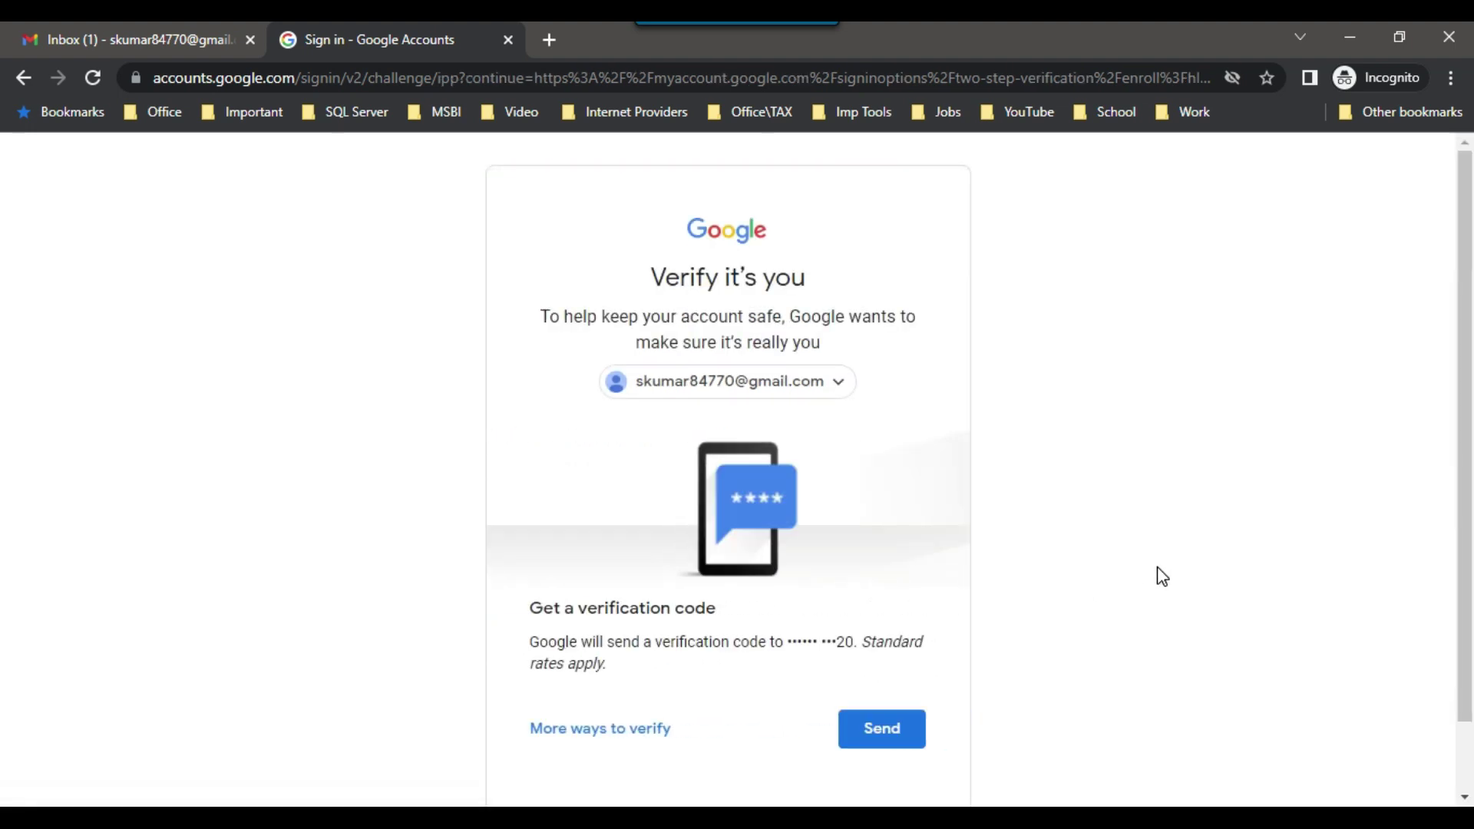
- Have a verification code texted to the phone and submit it to reach phone setup
{"action": "left_click", "coordinate": [899, 734]}
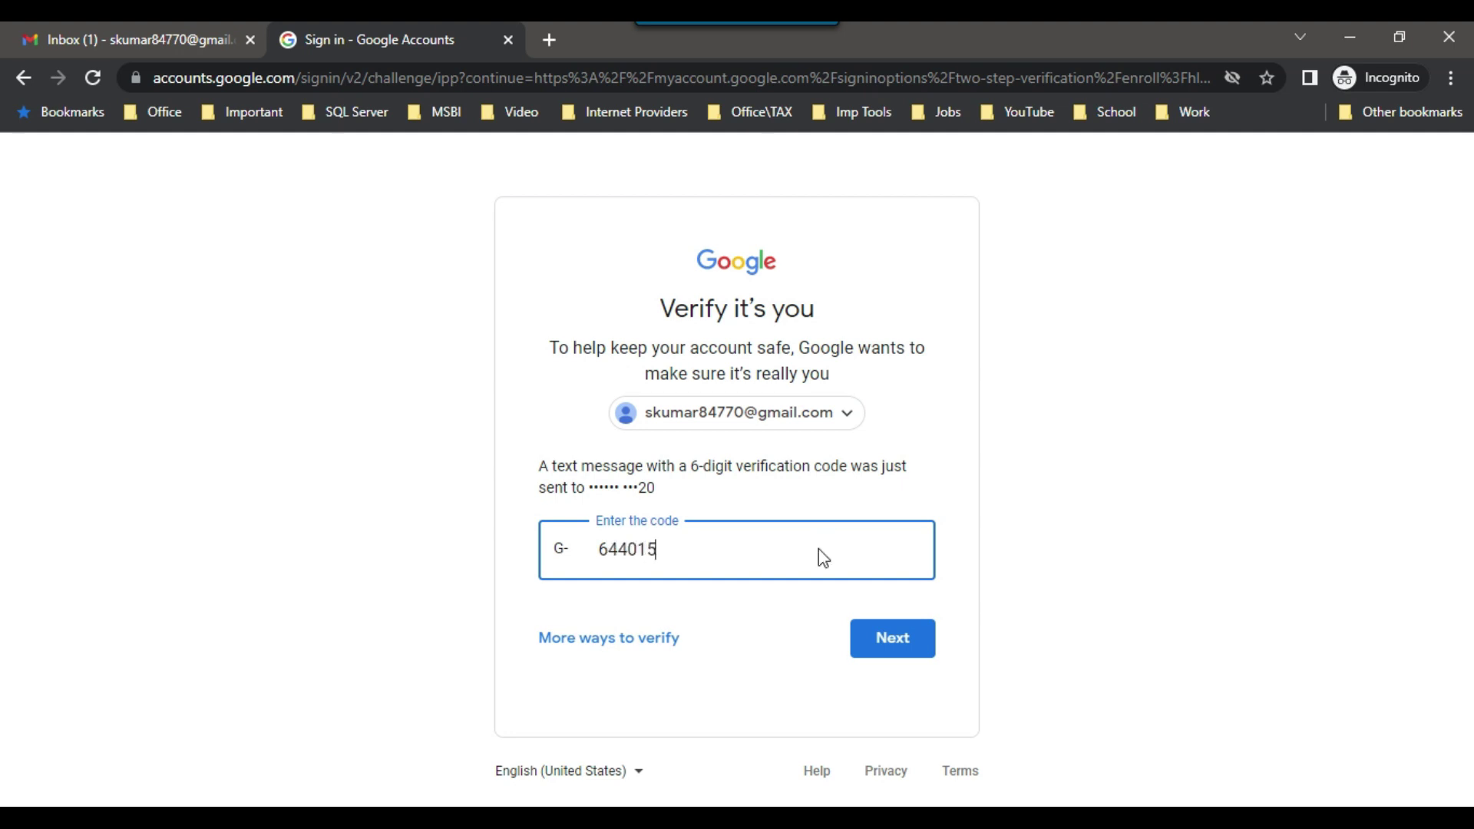
{"action": "key", "text": "Return"}
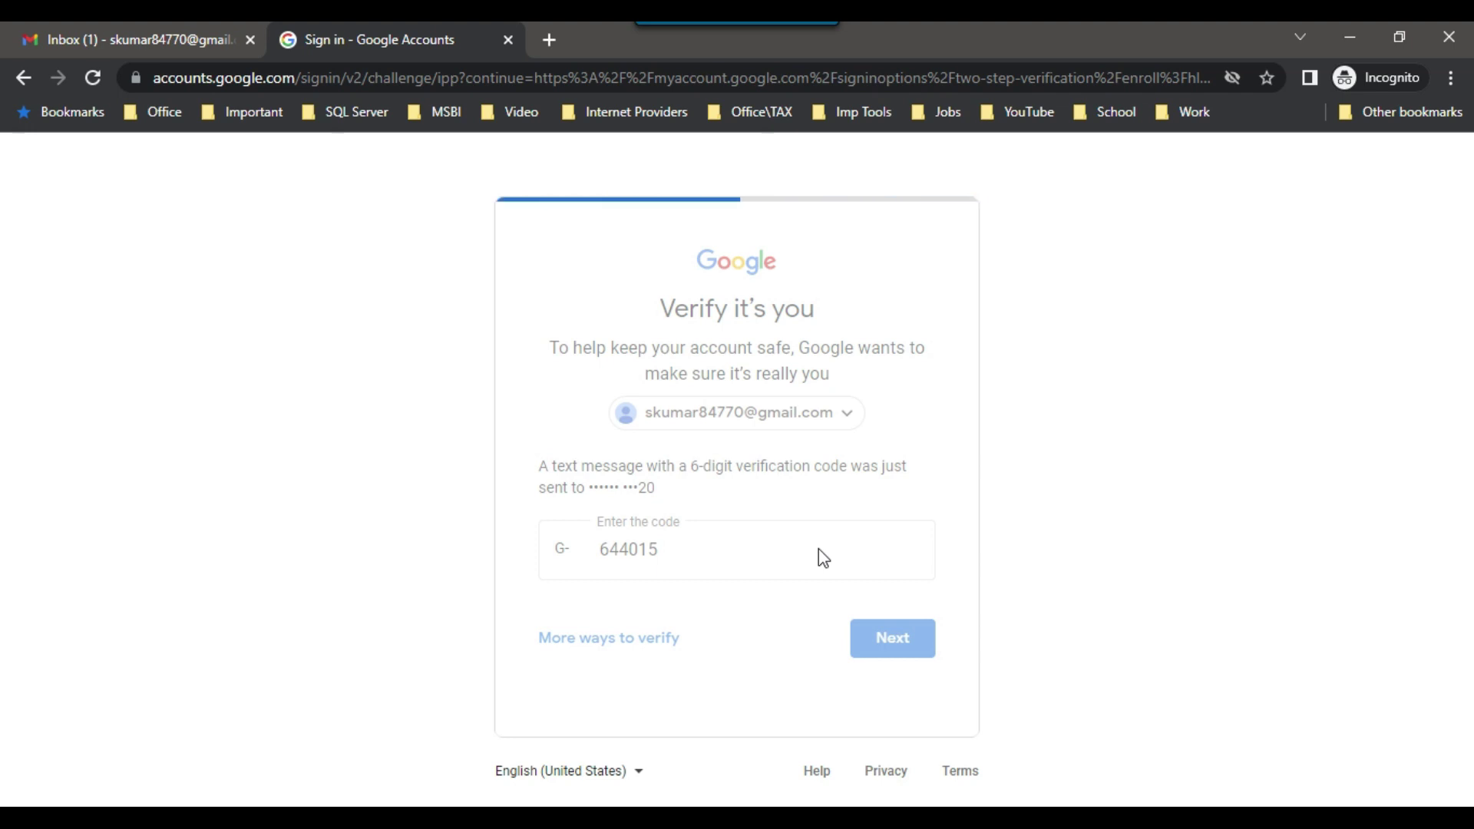
{"action": "scroll", "coordinate": [824, 558], "scroll_direction": "down", "scroll_amount": 3}
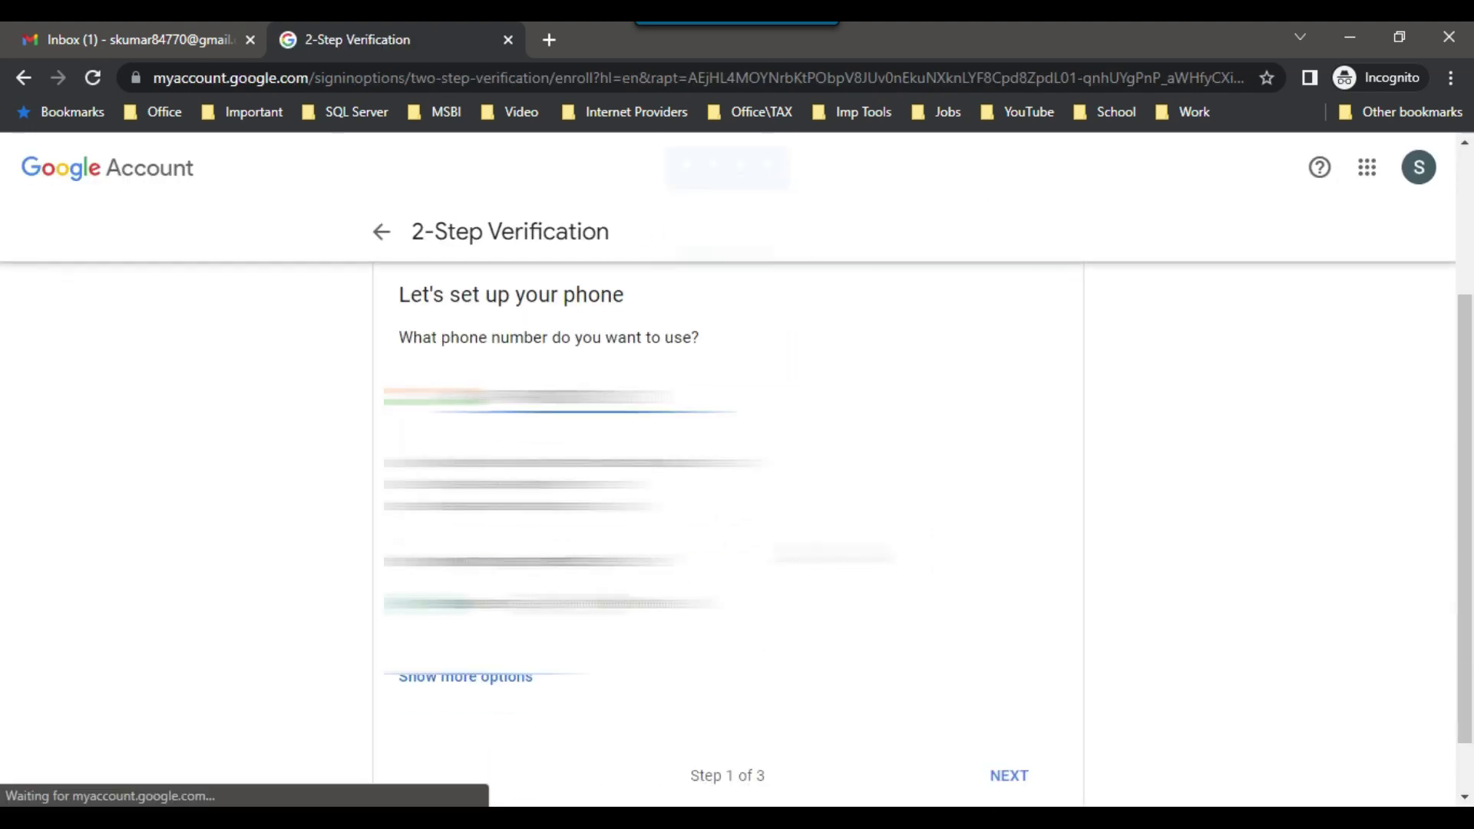
- Accept the phone number, submit the texted code, and switch 2-Step Verification on
{"action": "left_click", "coordinate": [1018, 776]}
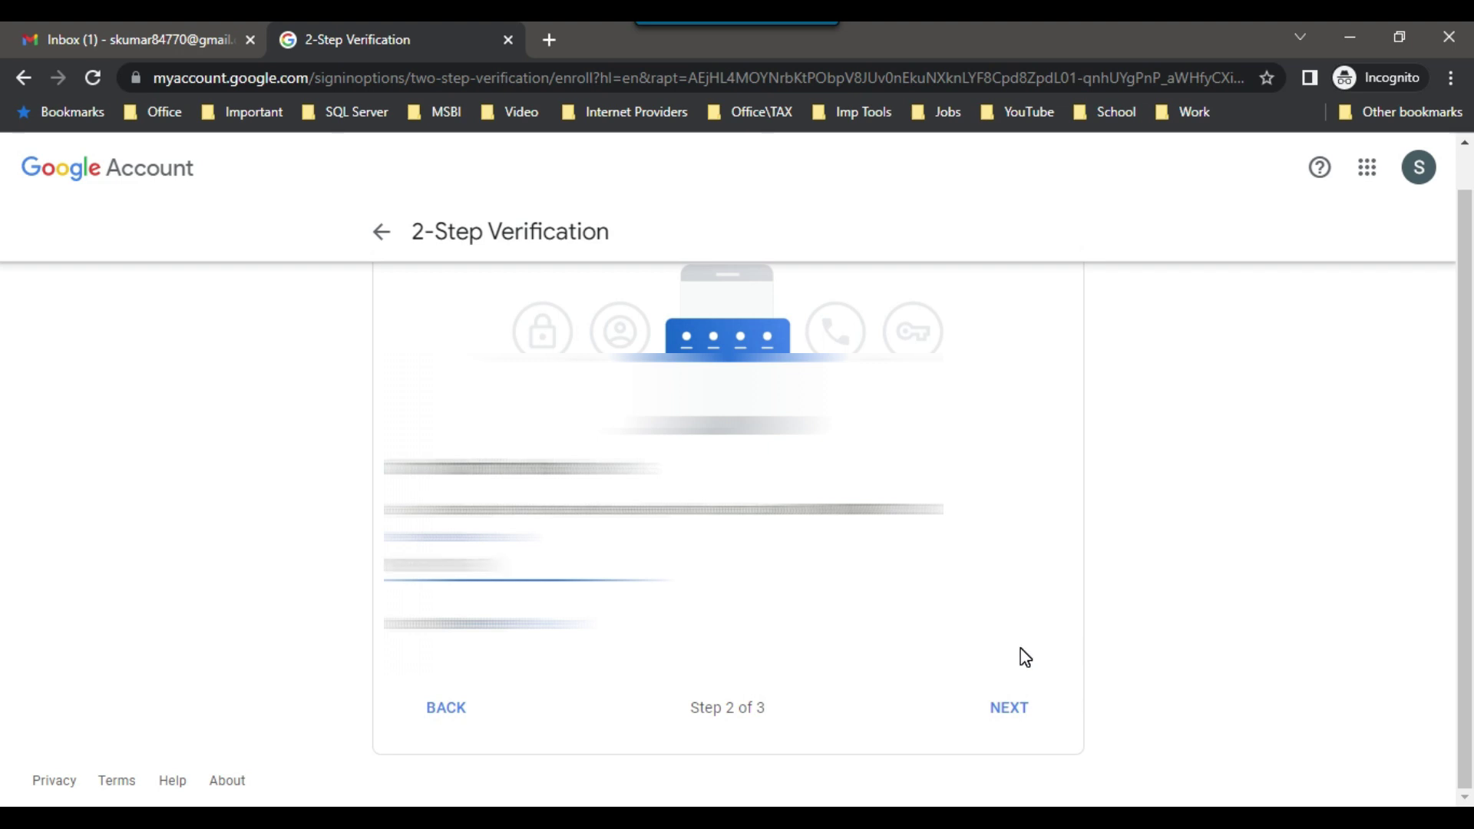
{"action": "left_click", "coordinate": [1012, 708]}
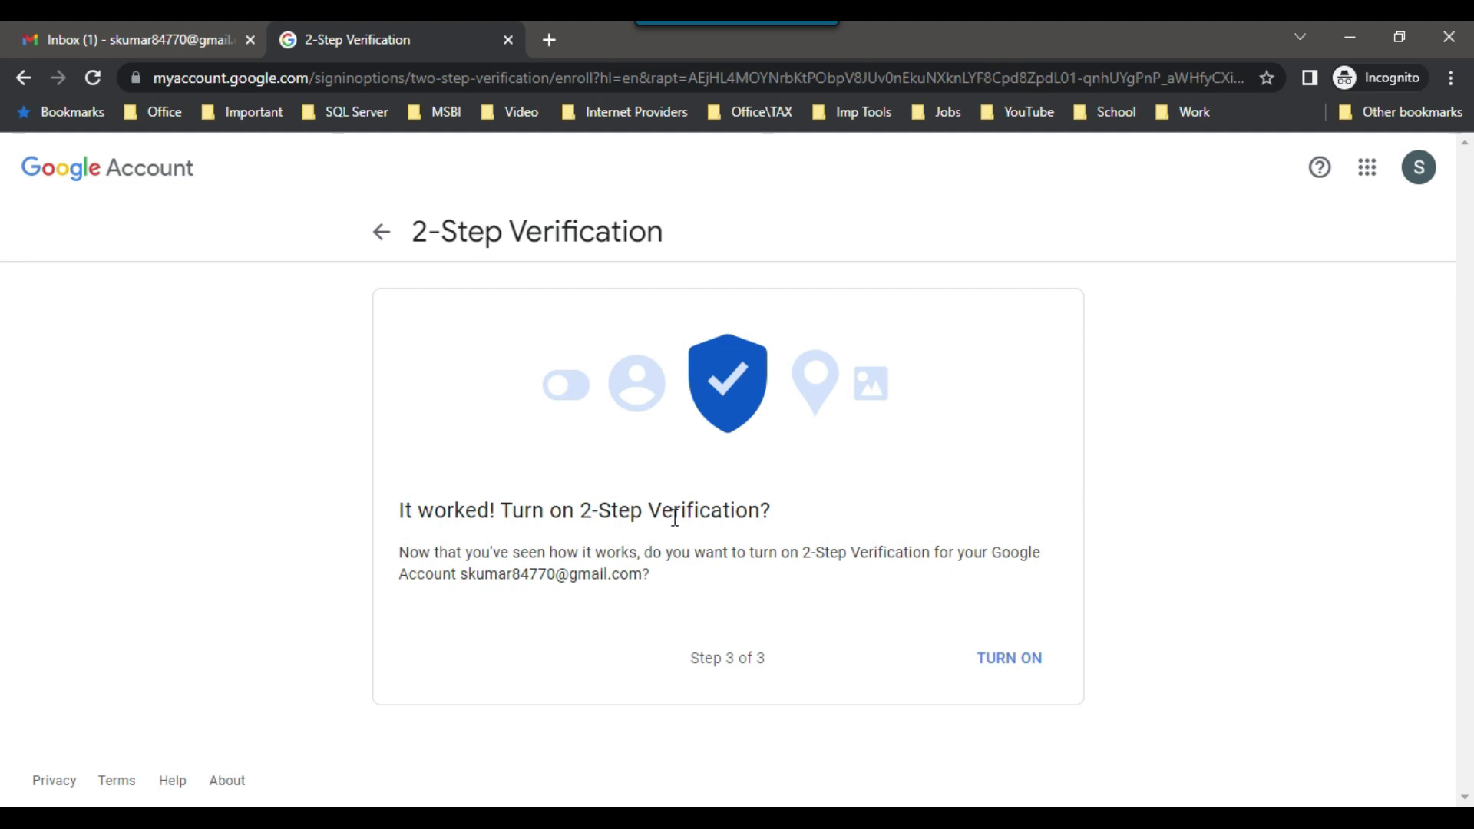
{"action": "left_click", "coordinate": [1016, 660]}
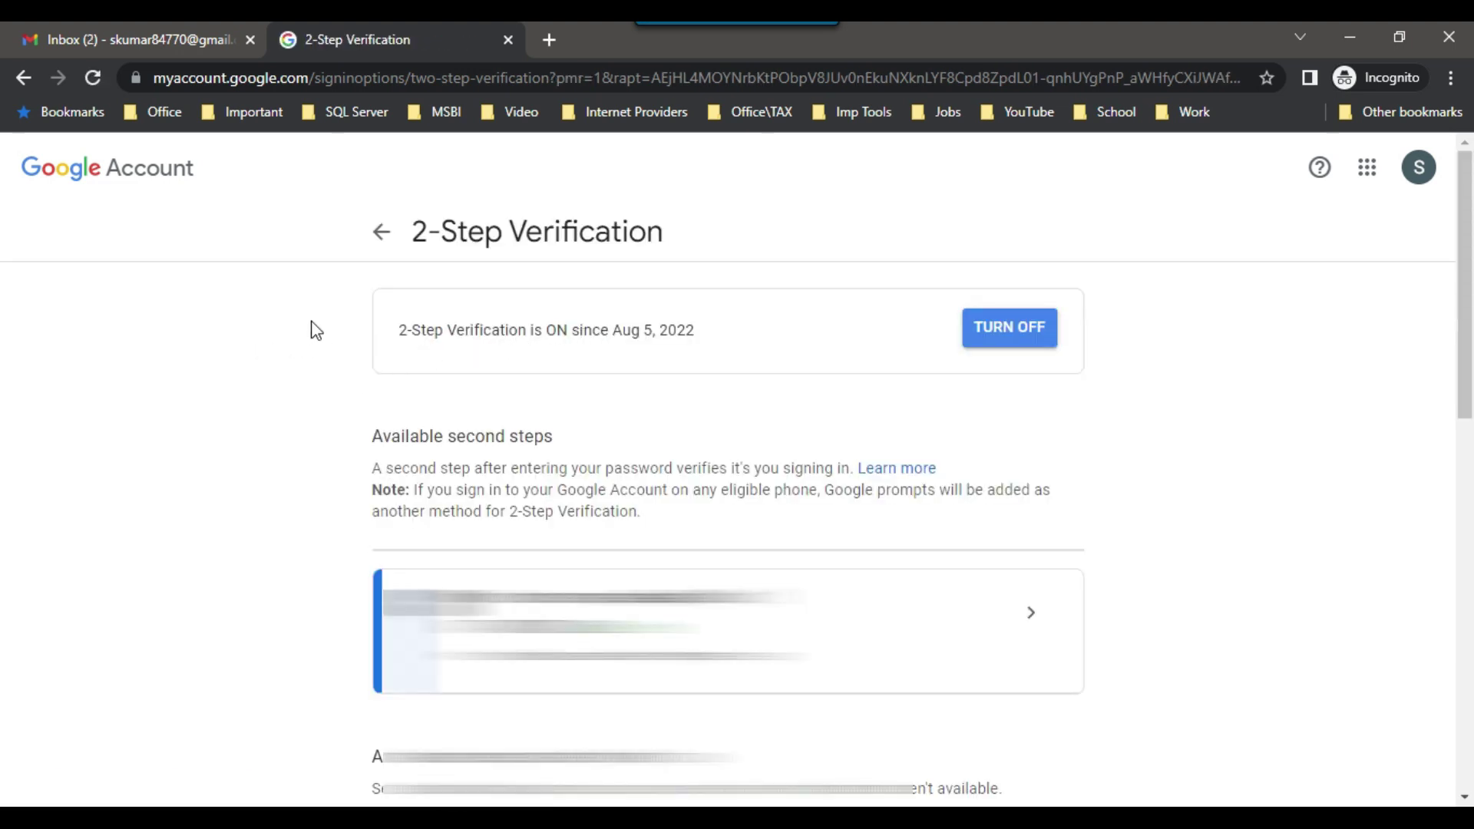
- Open App passwords from the Security overview and re-enter the account password
{"action": "left_click", "coordinate": [381, 231]}
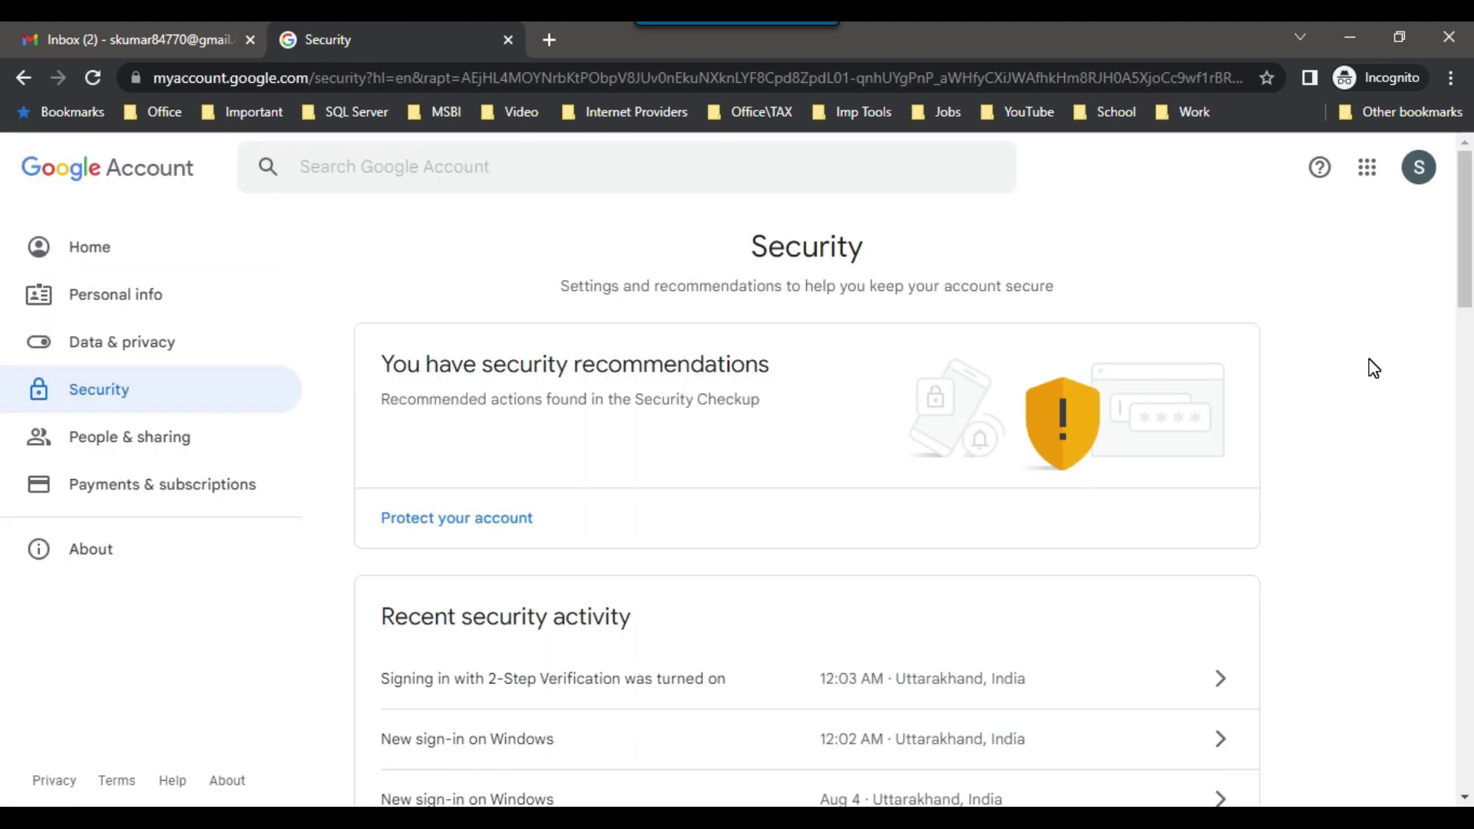
{"action": "scroll", "coordinate": [1374, 368], "scroll_direction": "down", "scroll_amount": 10}
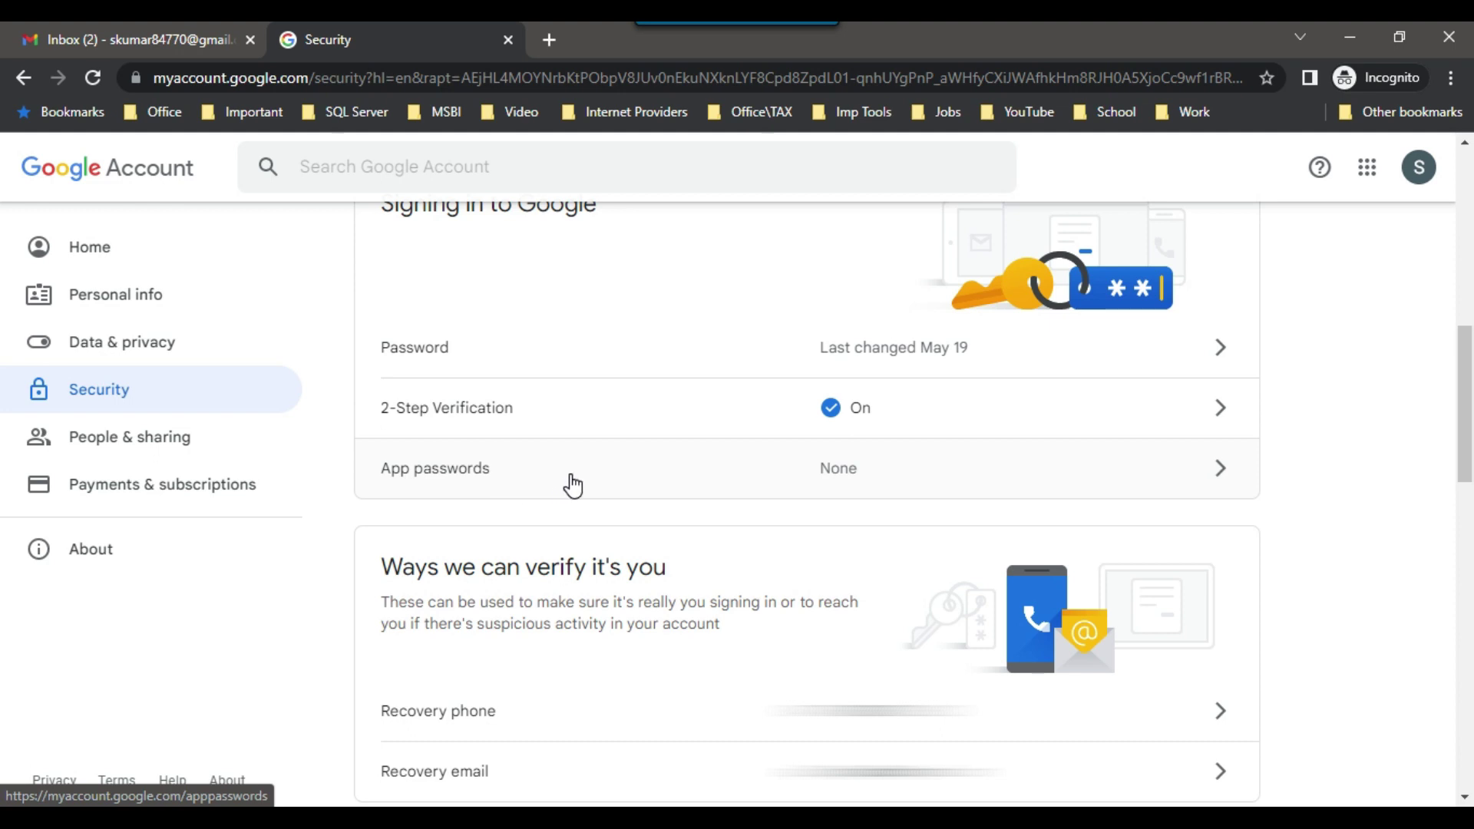
{"action": "left_click", "coordinate": [628, 482]}
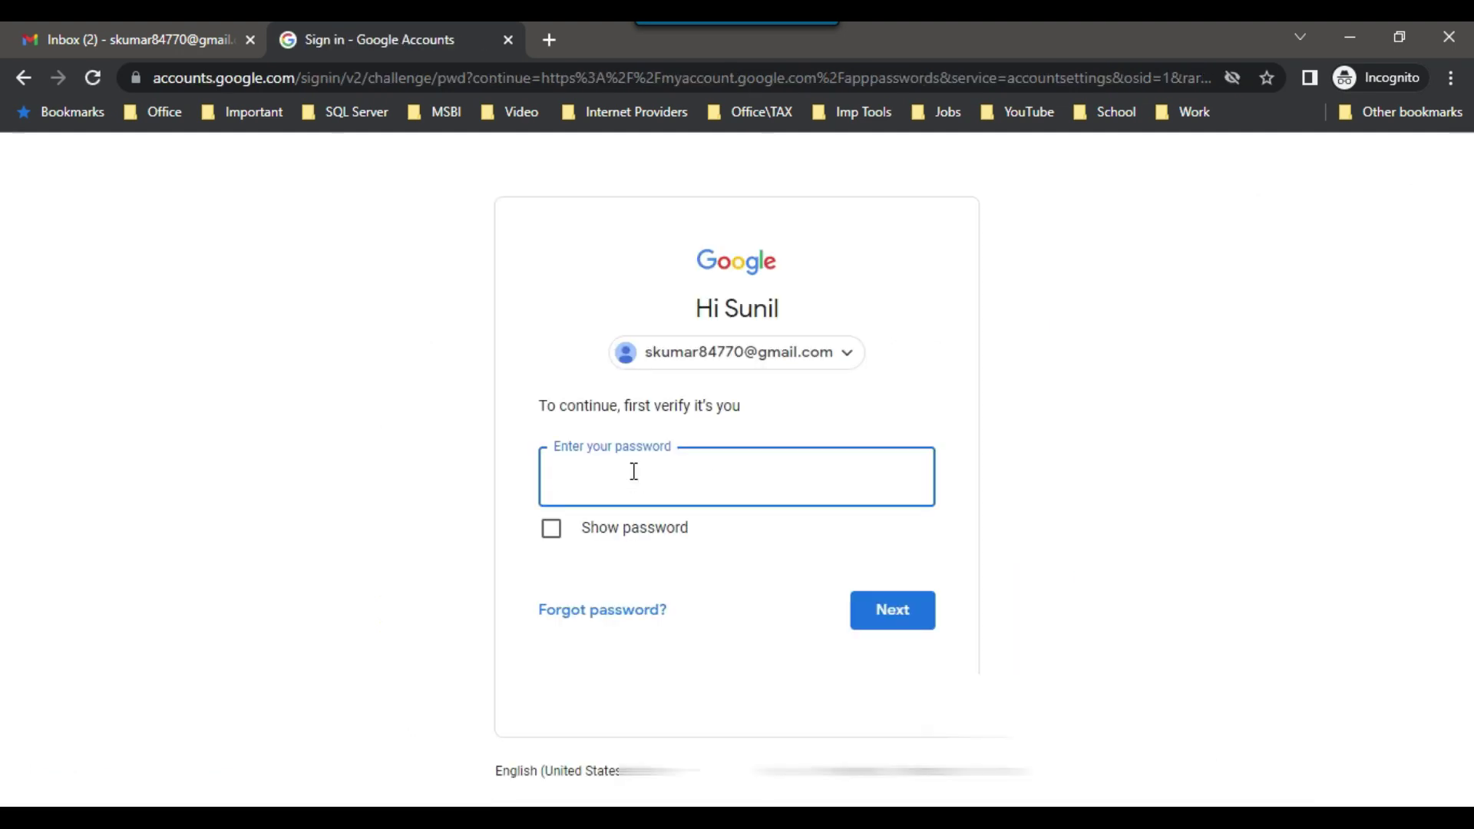
{"action": "key", "text": "ctrl+v"}
{"action": "left_click", "coordinate": [894, 609]}
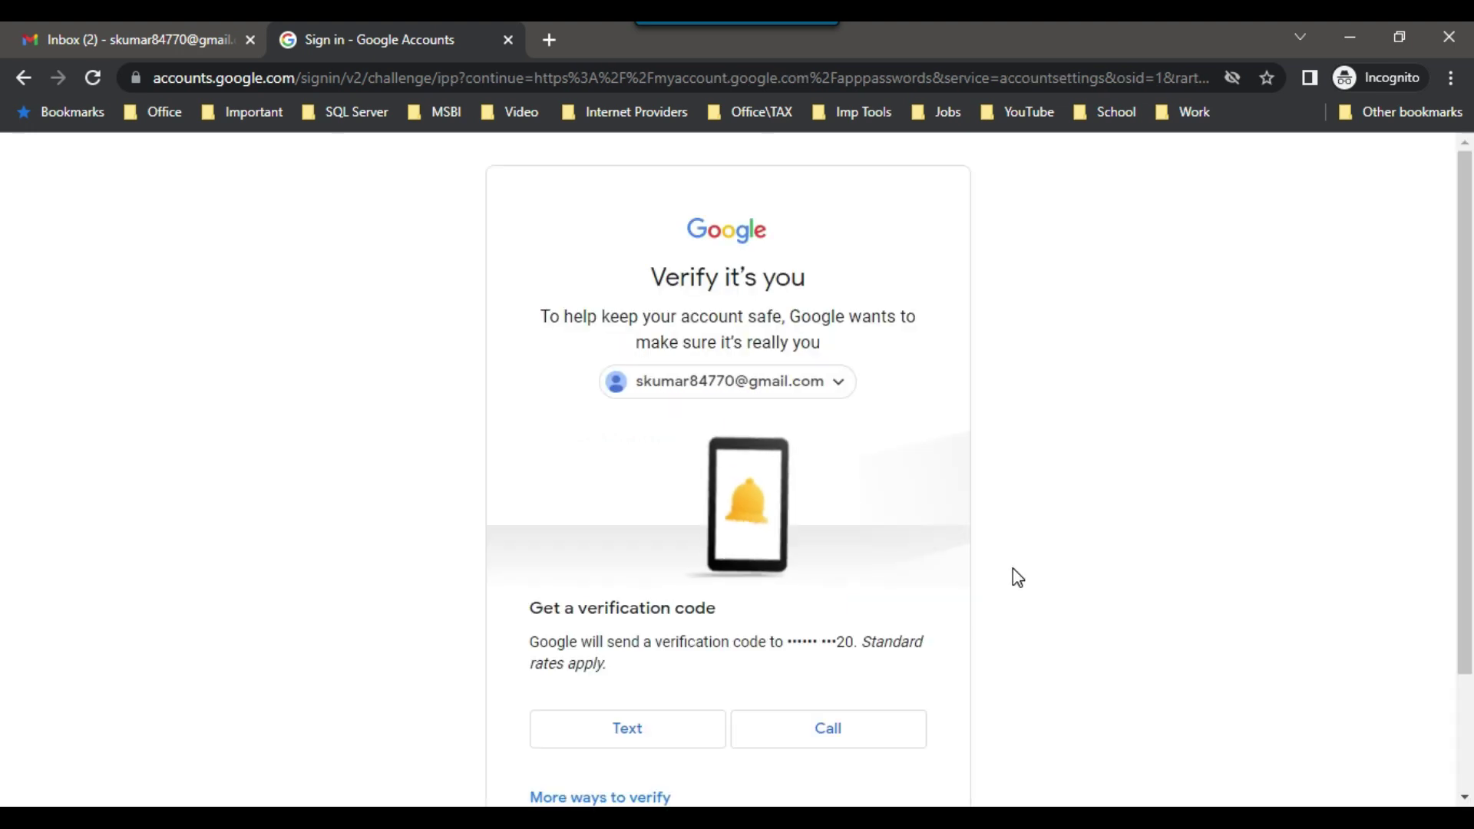
- Verify identity with a texted code to reach the App passwords page
{"action": "scroll", "coordinate": [1012, 568], "scroll_direction": "down", "scroll_amount": 1}
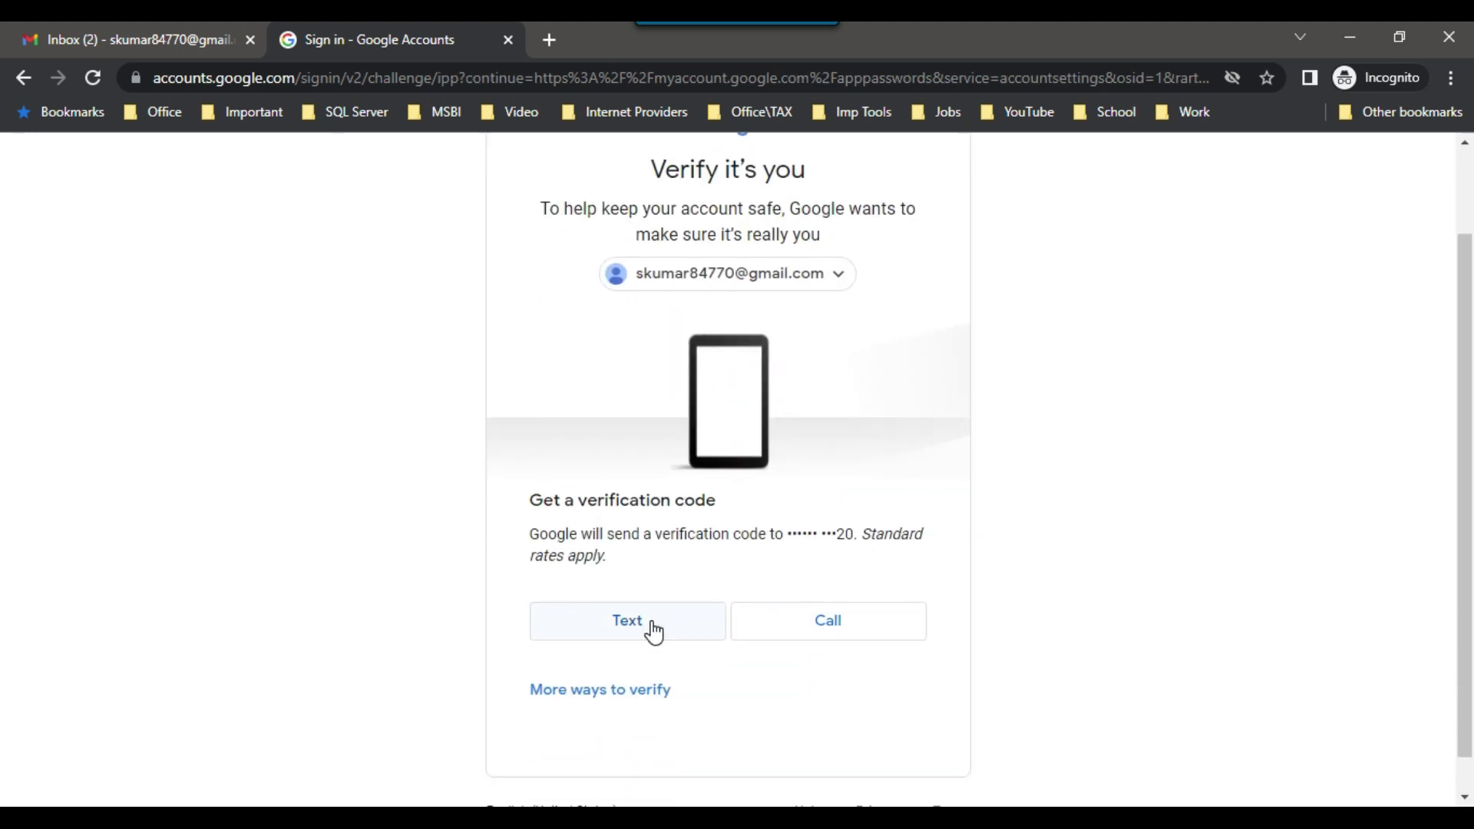
{"action": "left_click", "coordinate": [648, 631]}
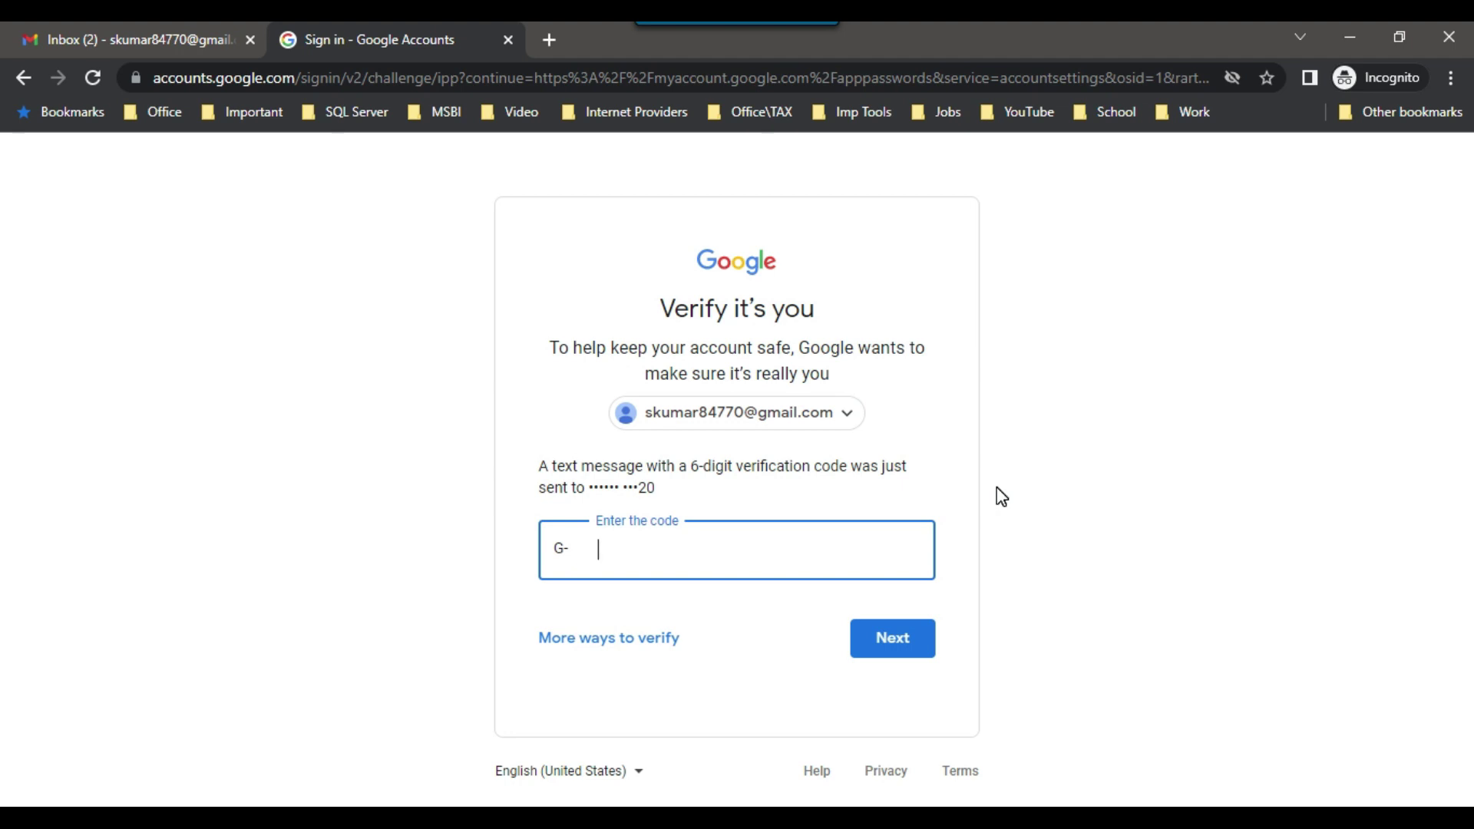
{"action": "left_click", "coordinate": [904, 649]}
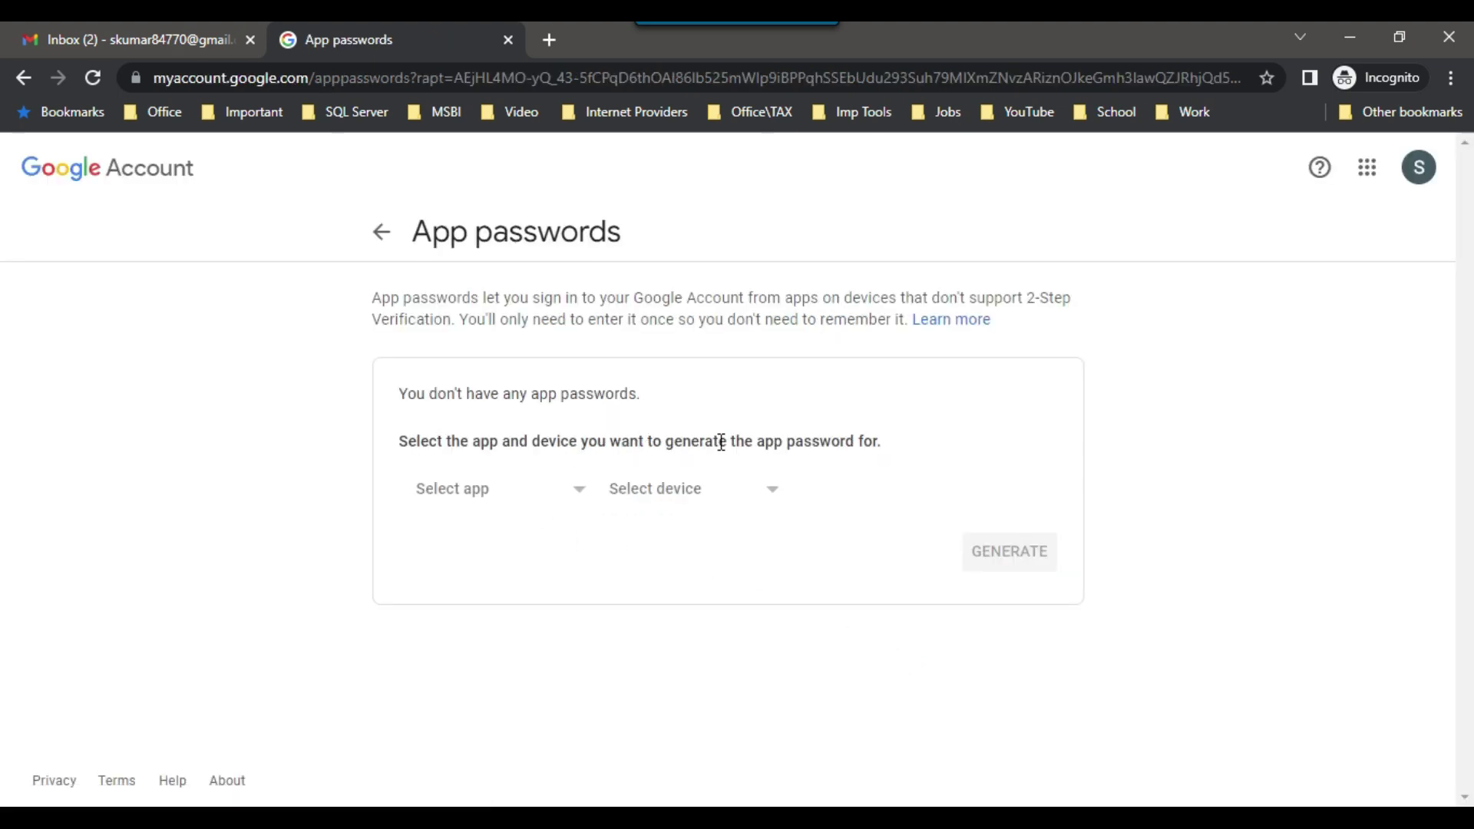
- Generate an app password under the custom name 'SSIS' and select the 16-character password
{"action": "left_click", "coordinate": [581, 493]}
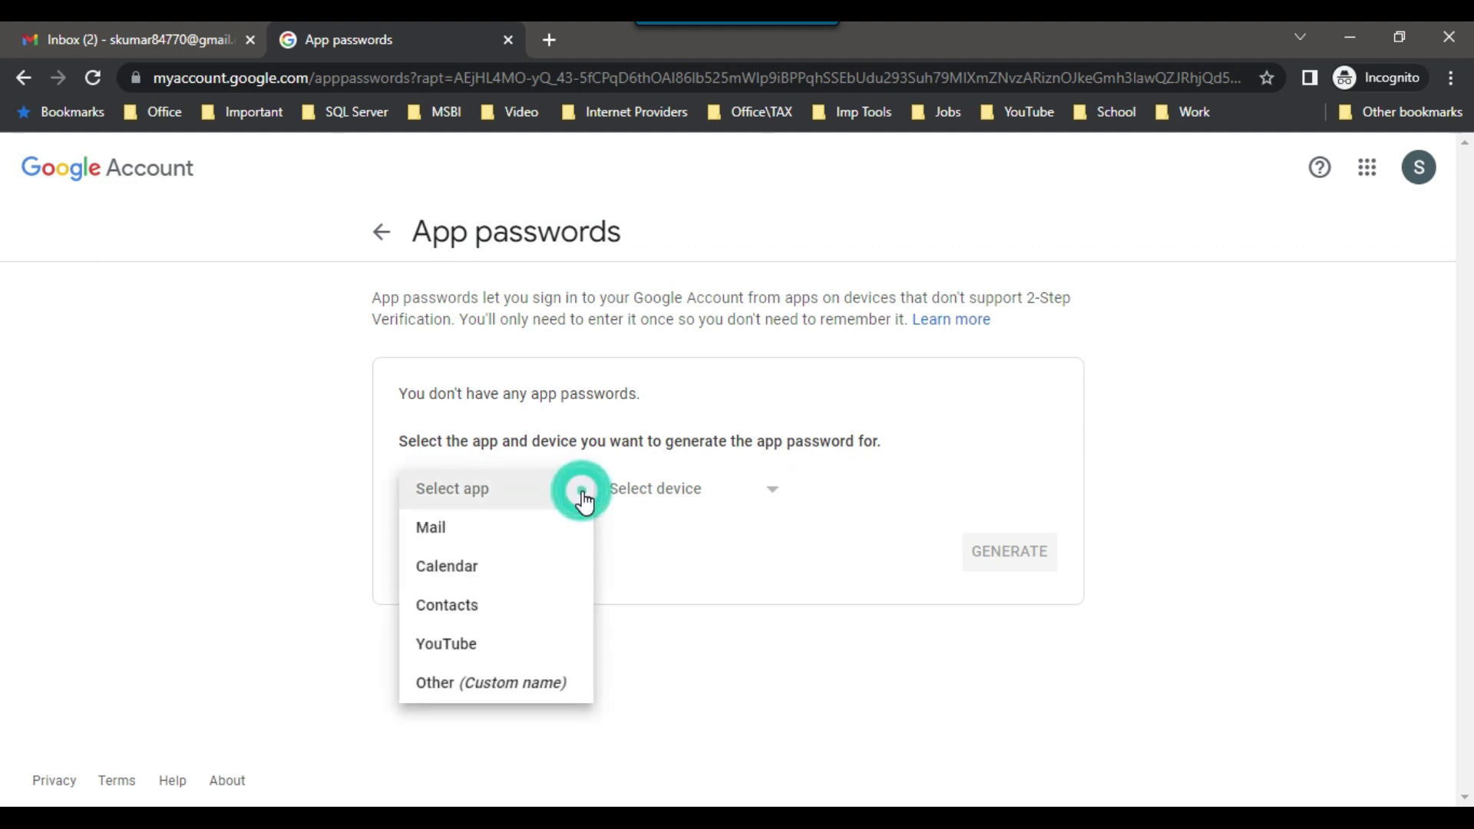
{"action": "left_click", "coordinate": [529, 692]}
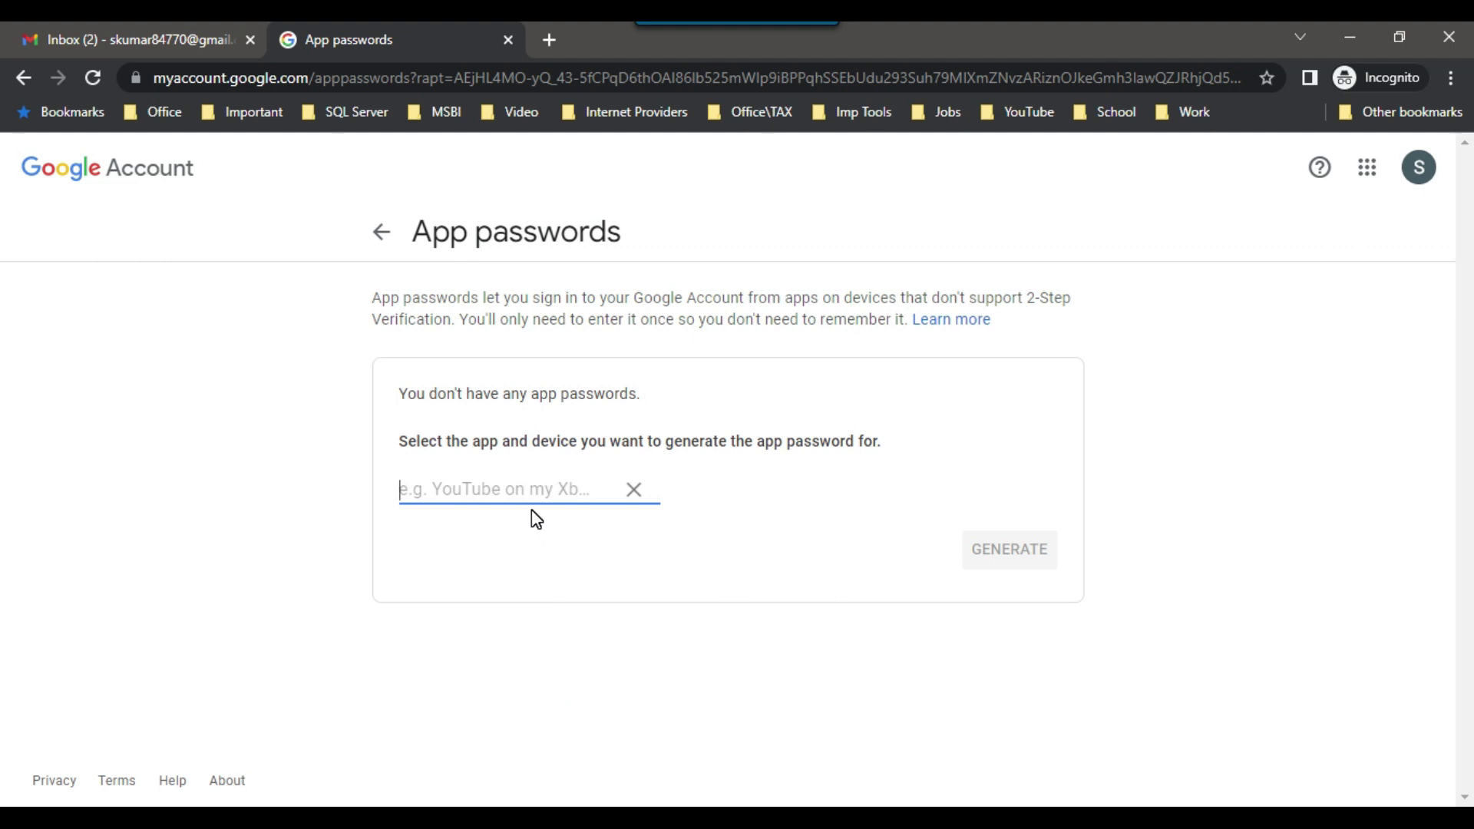
{"action": "type", "text": "SSIS"}
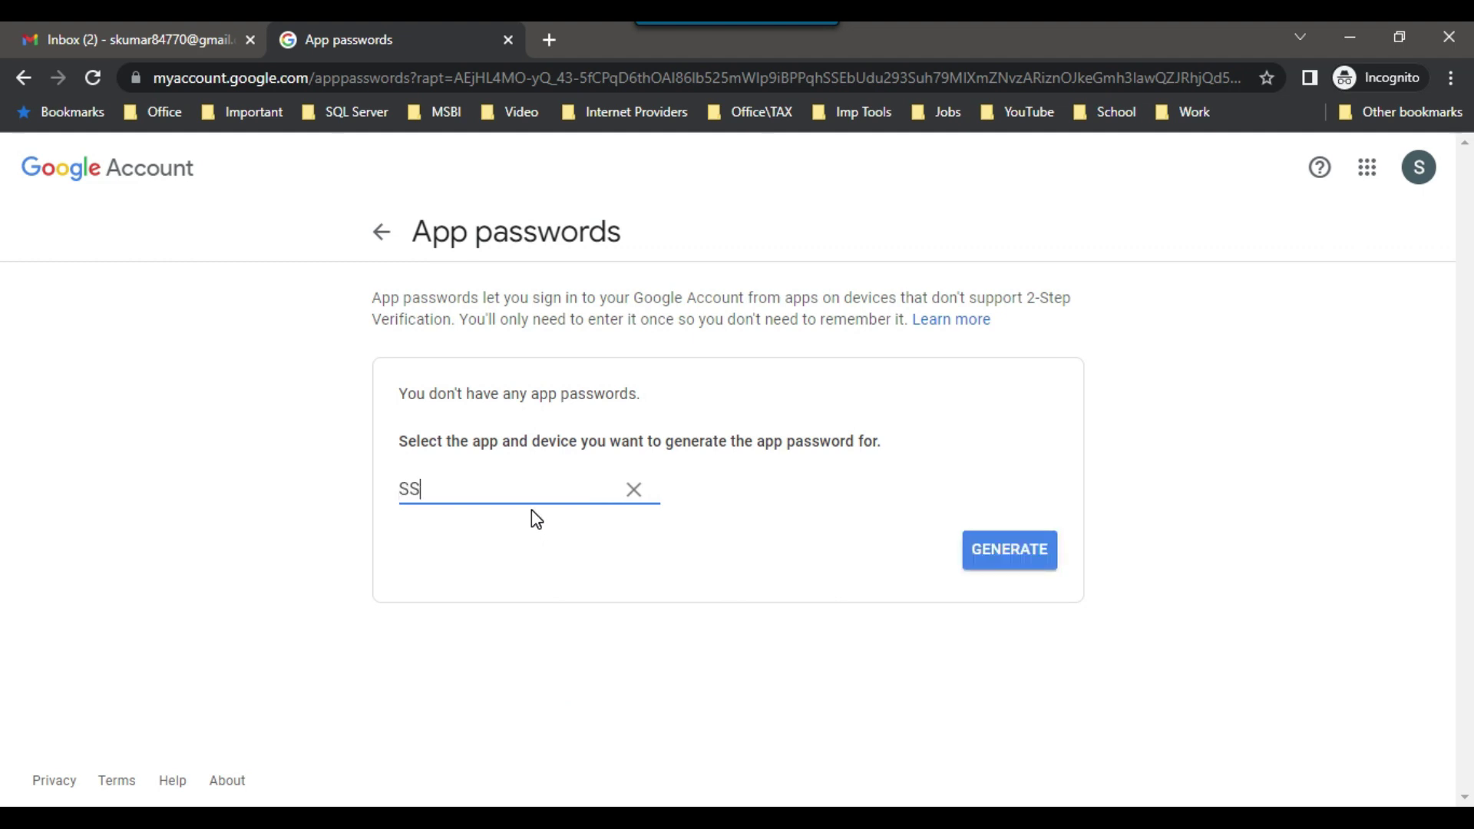
{"action": "left_click", "coordinate": [1010, 562]}
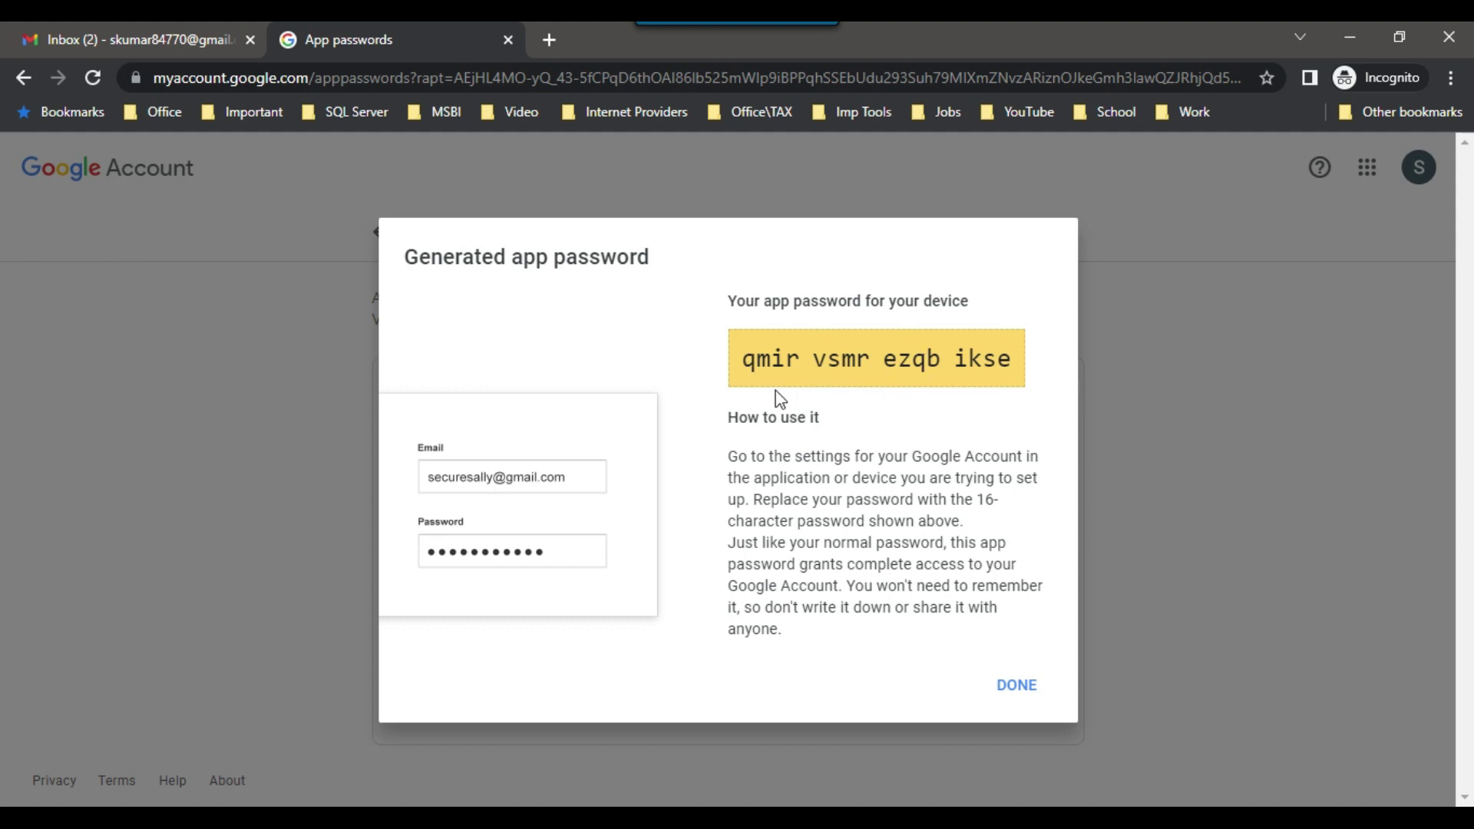
{"action": "left_click_drag", "start_coordinate": [739, 357], "coordinate": [1025, 363]}
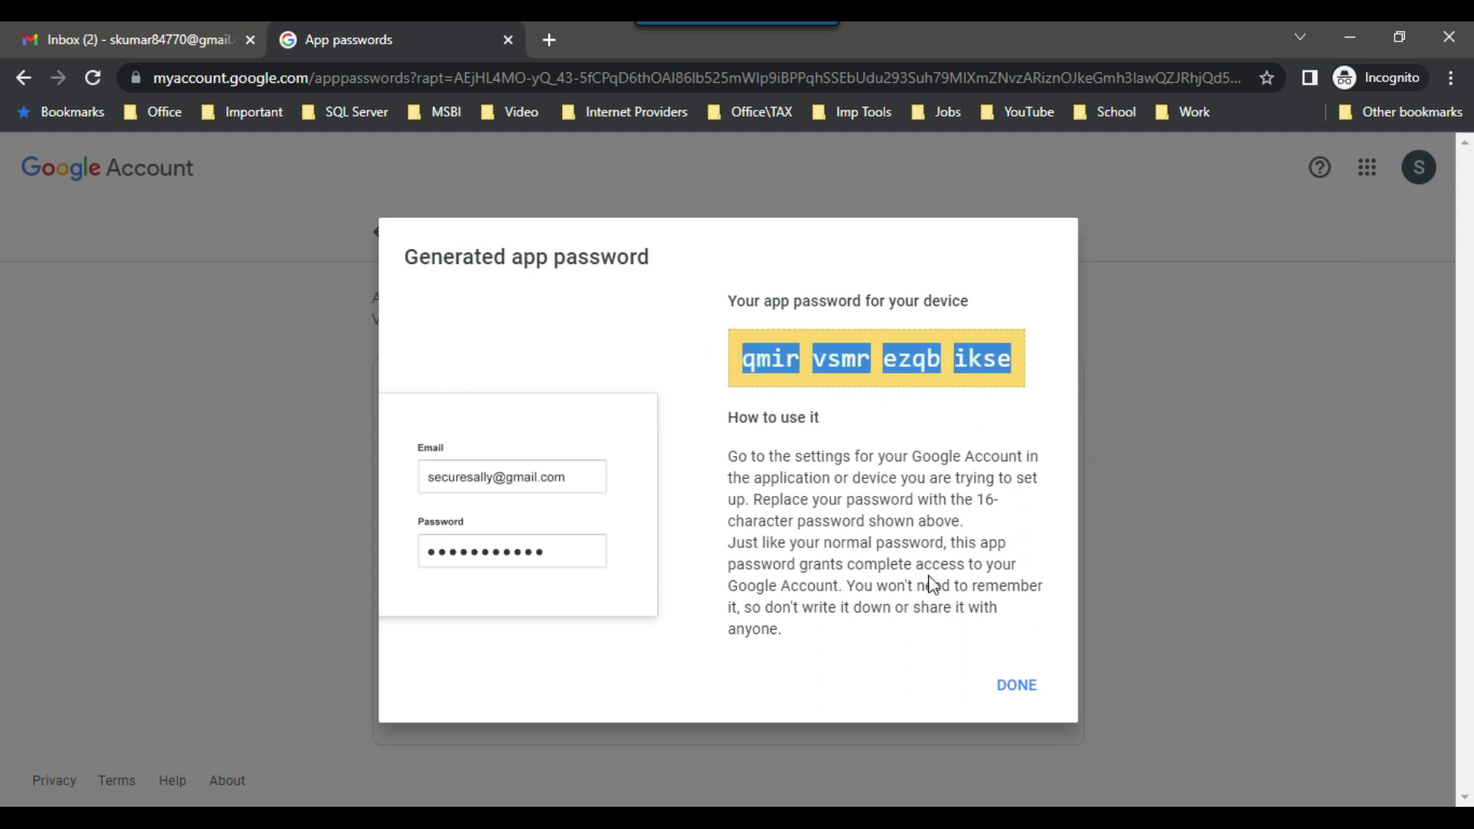
- Paste the app password into Notepad below the email line, then dismiss the generated-password dialog
{"action": "left_click", "coordinate": [744, 771]}
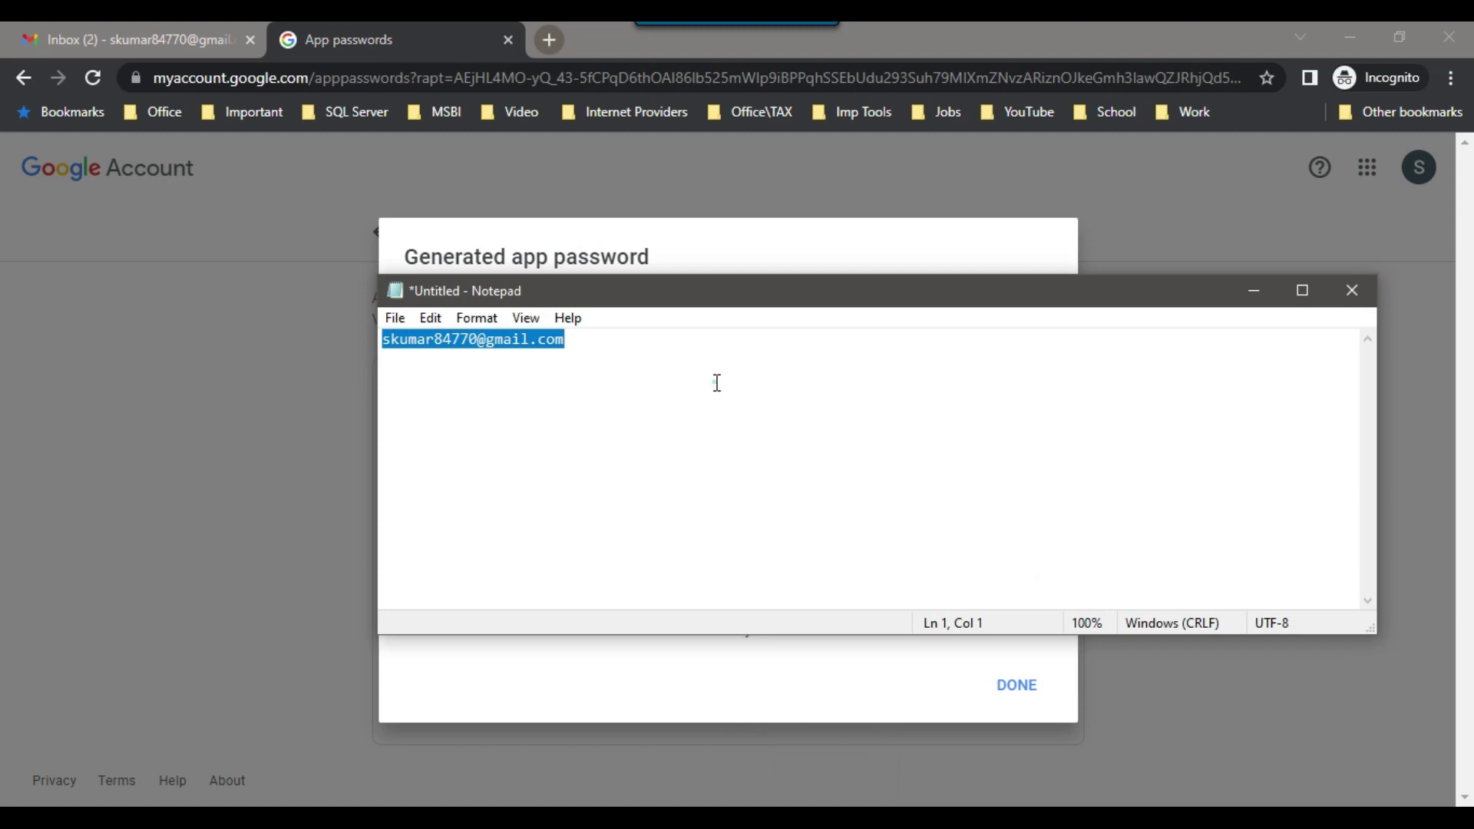
{"action": "key", "text": "End"}
{"action": "key", "text": "Return"}
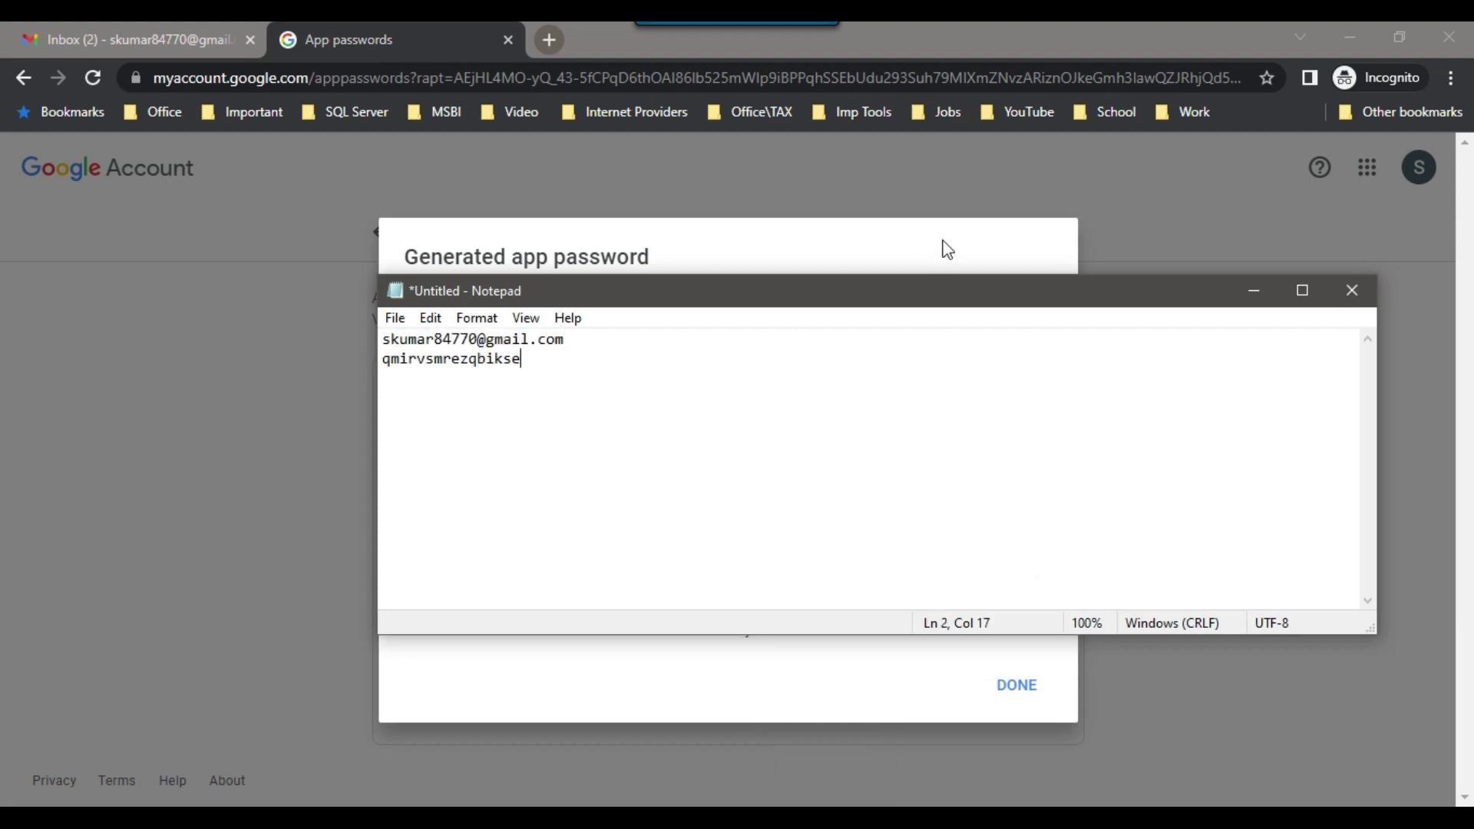
{"action": "left_click", "coordinate": [1254, 291]}
{"action": "left_click", "coordinate": [1019, 685]}
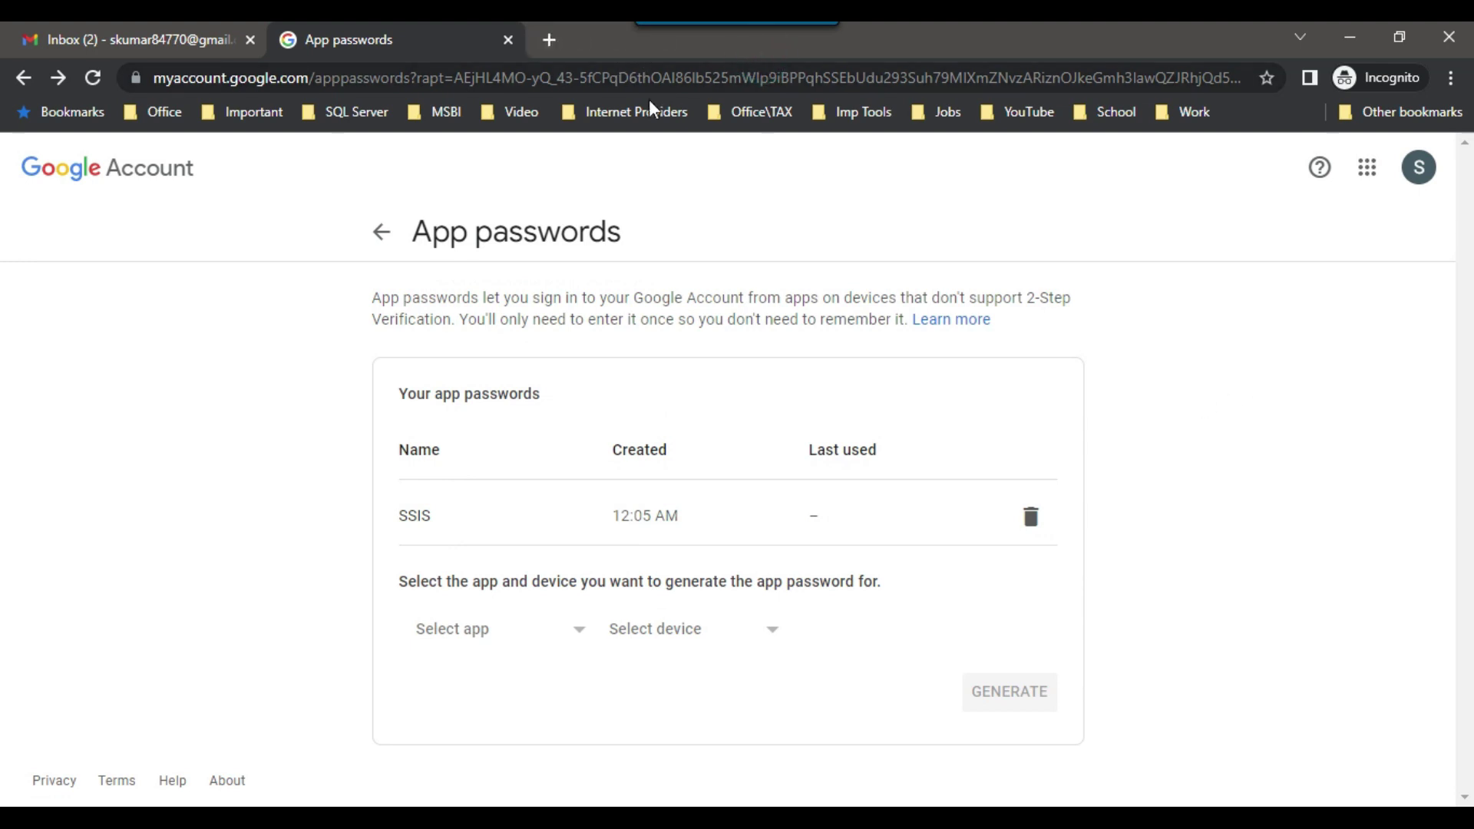
- In a new tab, search google.com for 'test smtp server online'
{"action": "left_click", "coordinate": [550, 40]}
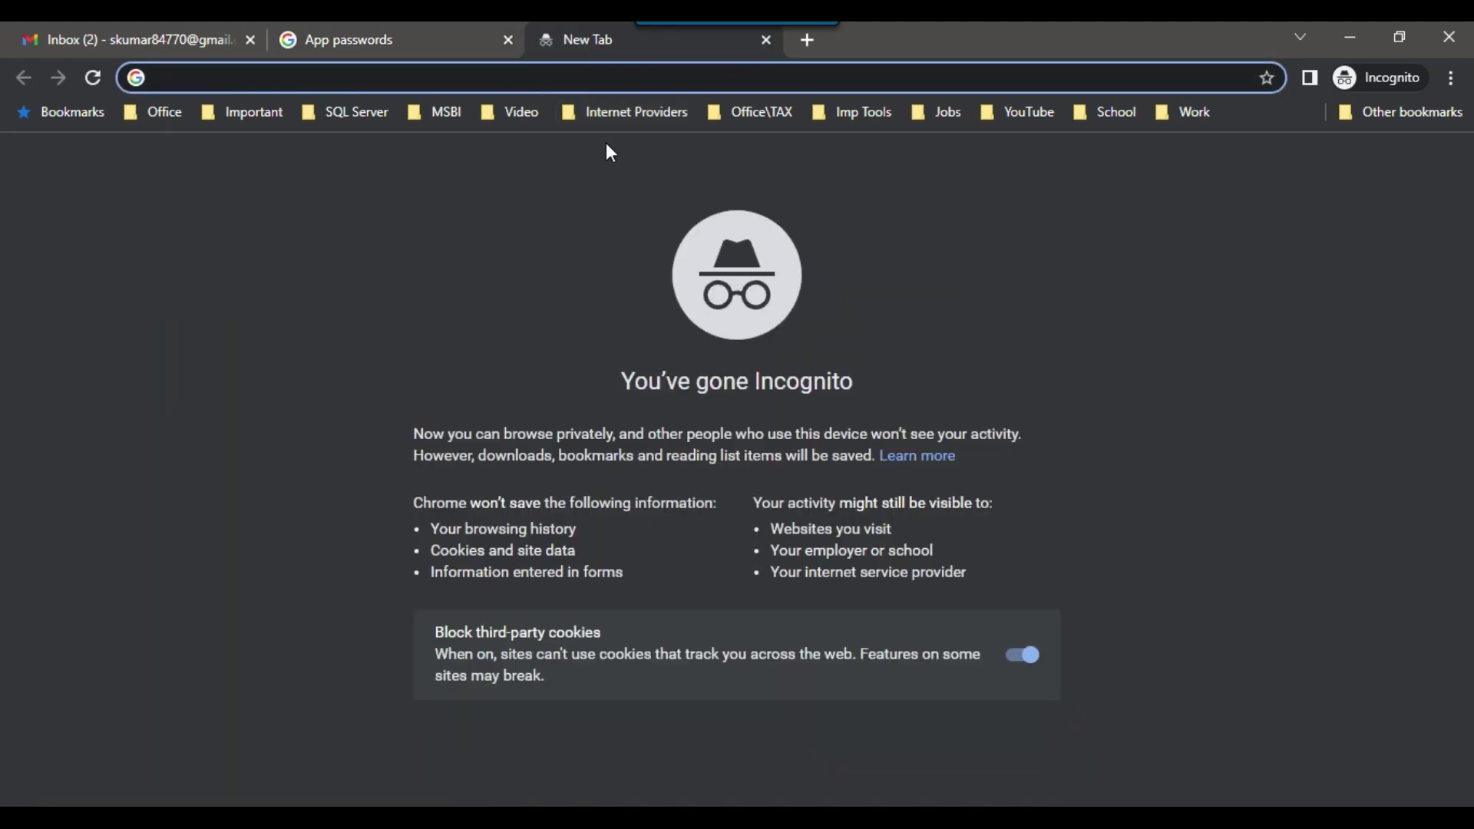
{"action": "type", "text": "google.com"}
{"action": "key", "text": "Return"}
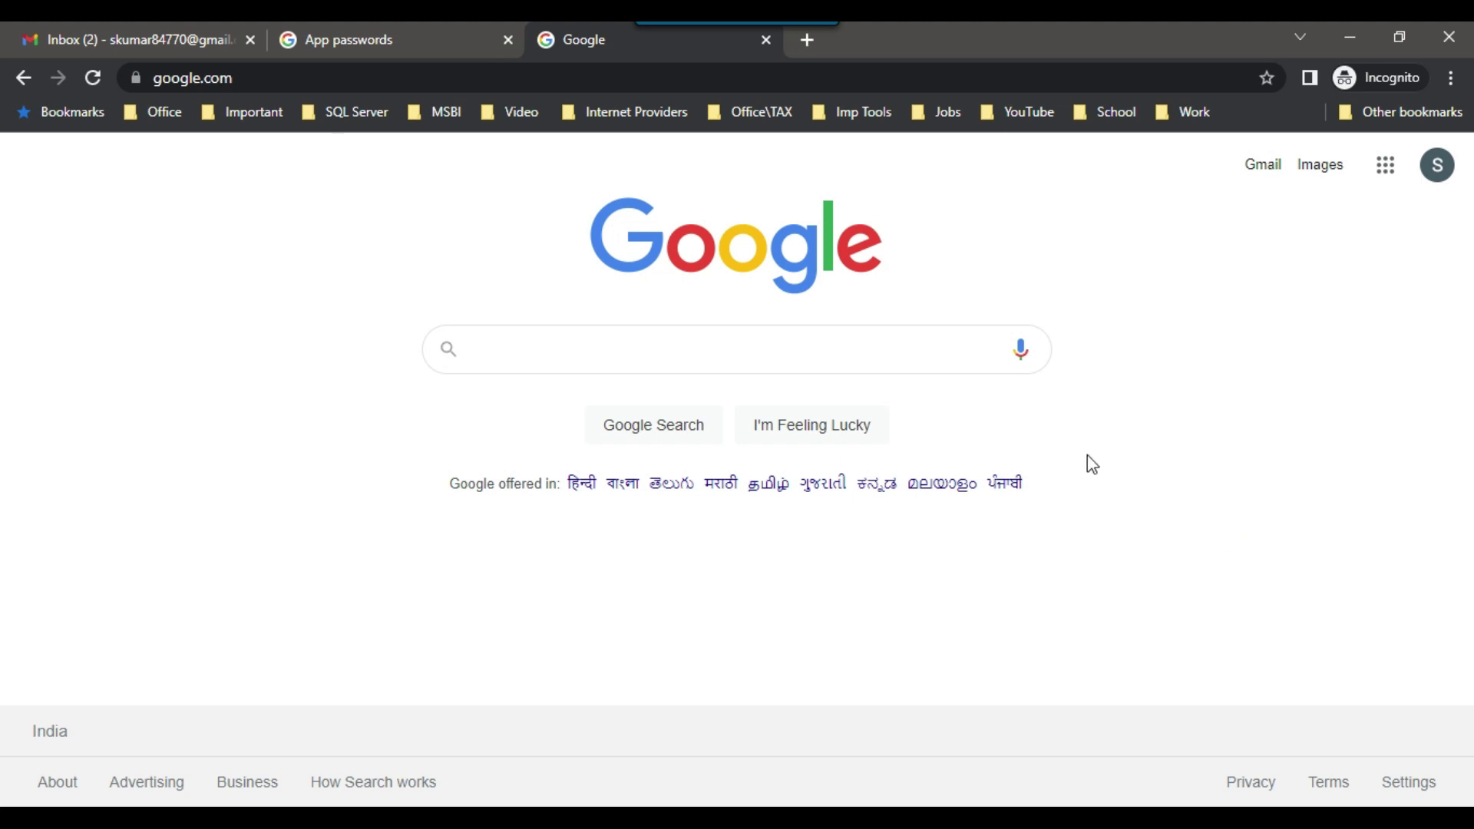
{"action": "left_click", "coordinate": [773, 350]}
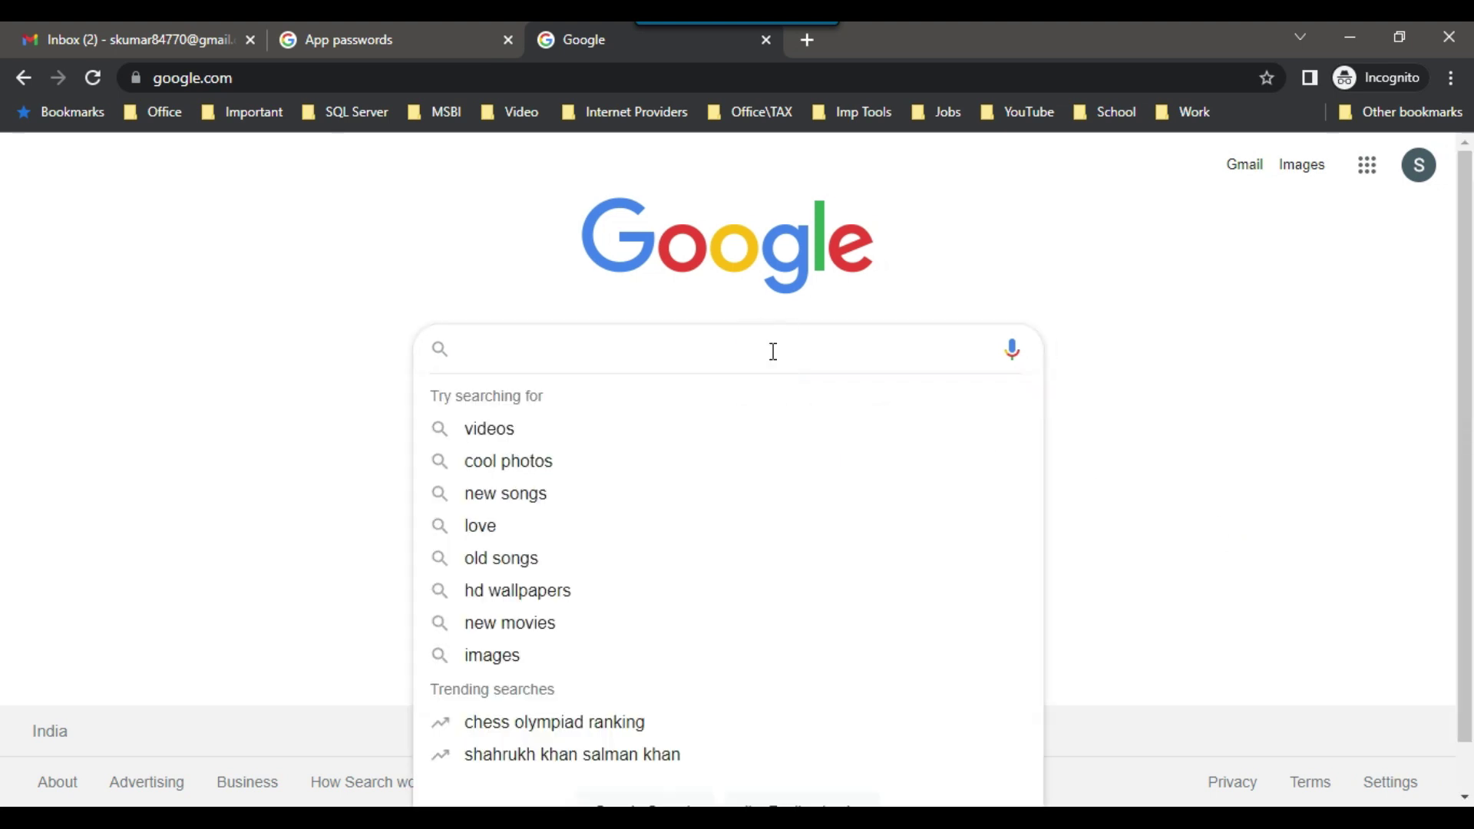
{"action": "type", "text": "test "}
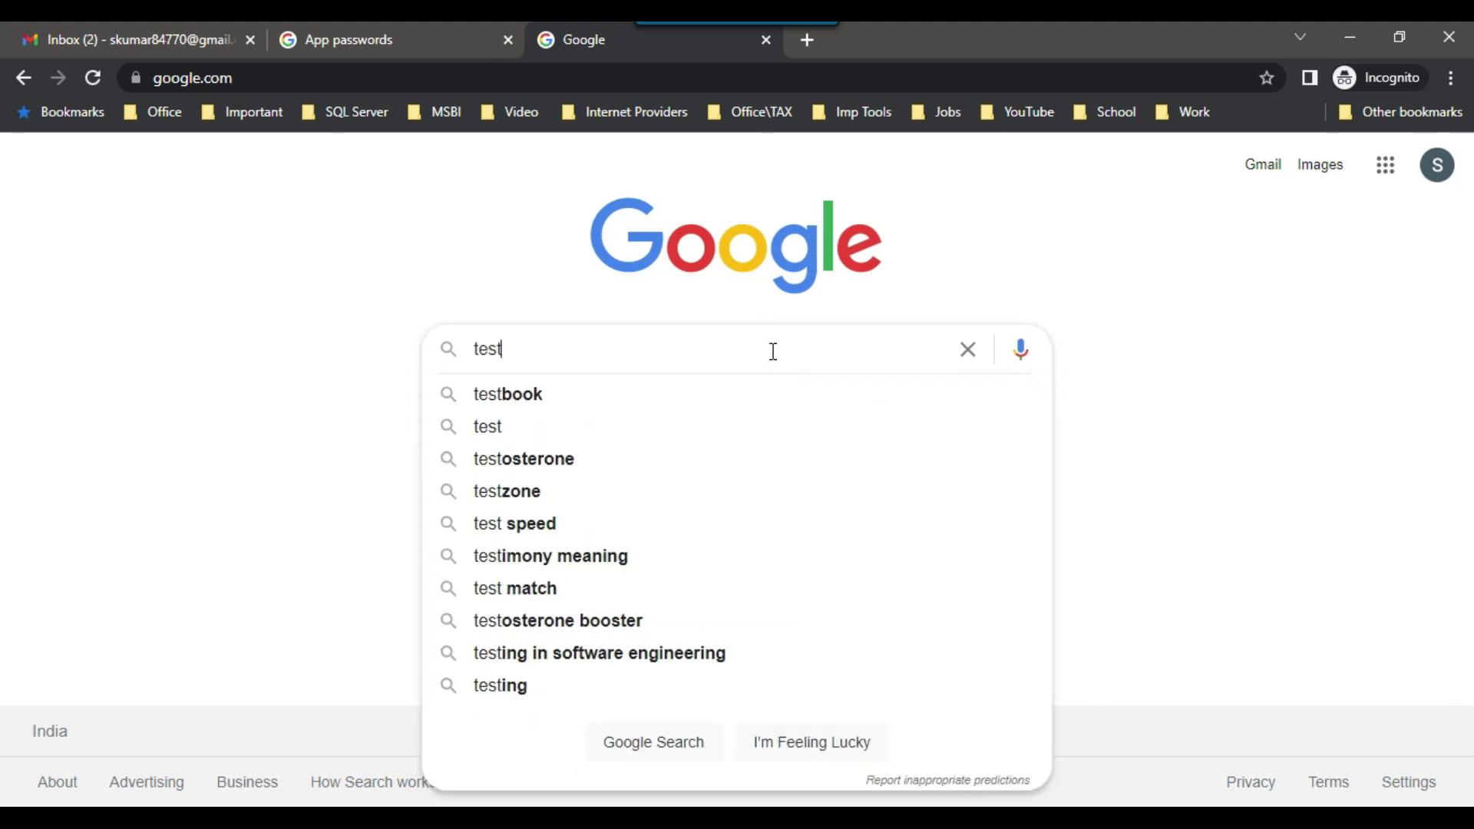
{"action": "type", "text": "s"}
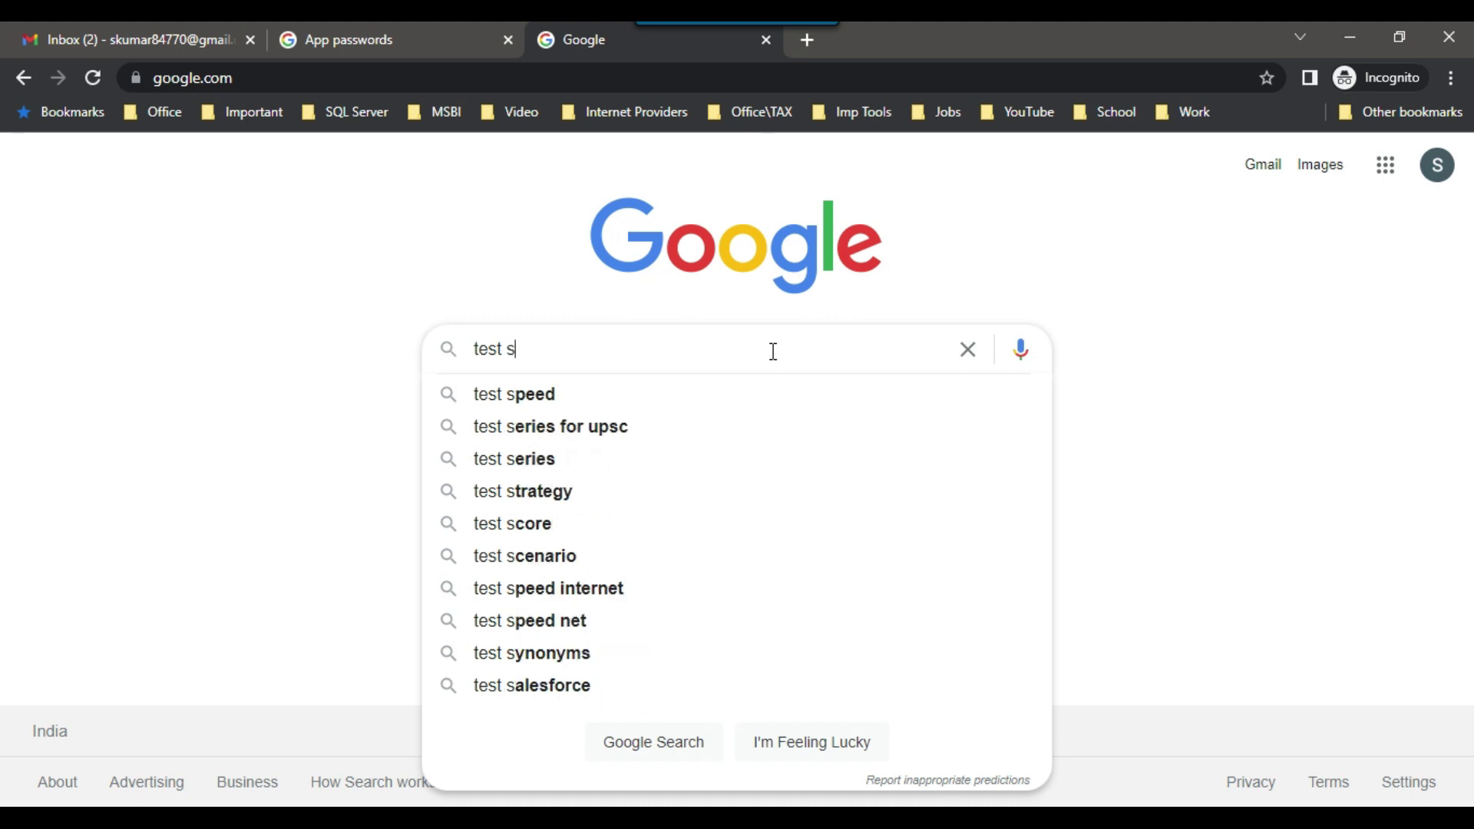
{"action": "type", "text": "mtp "}
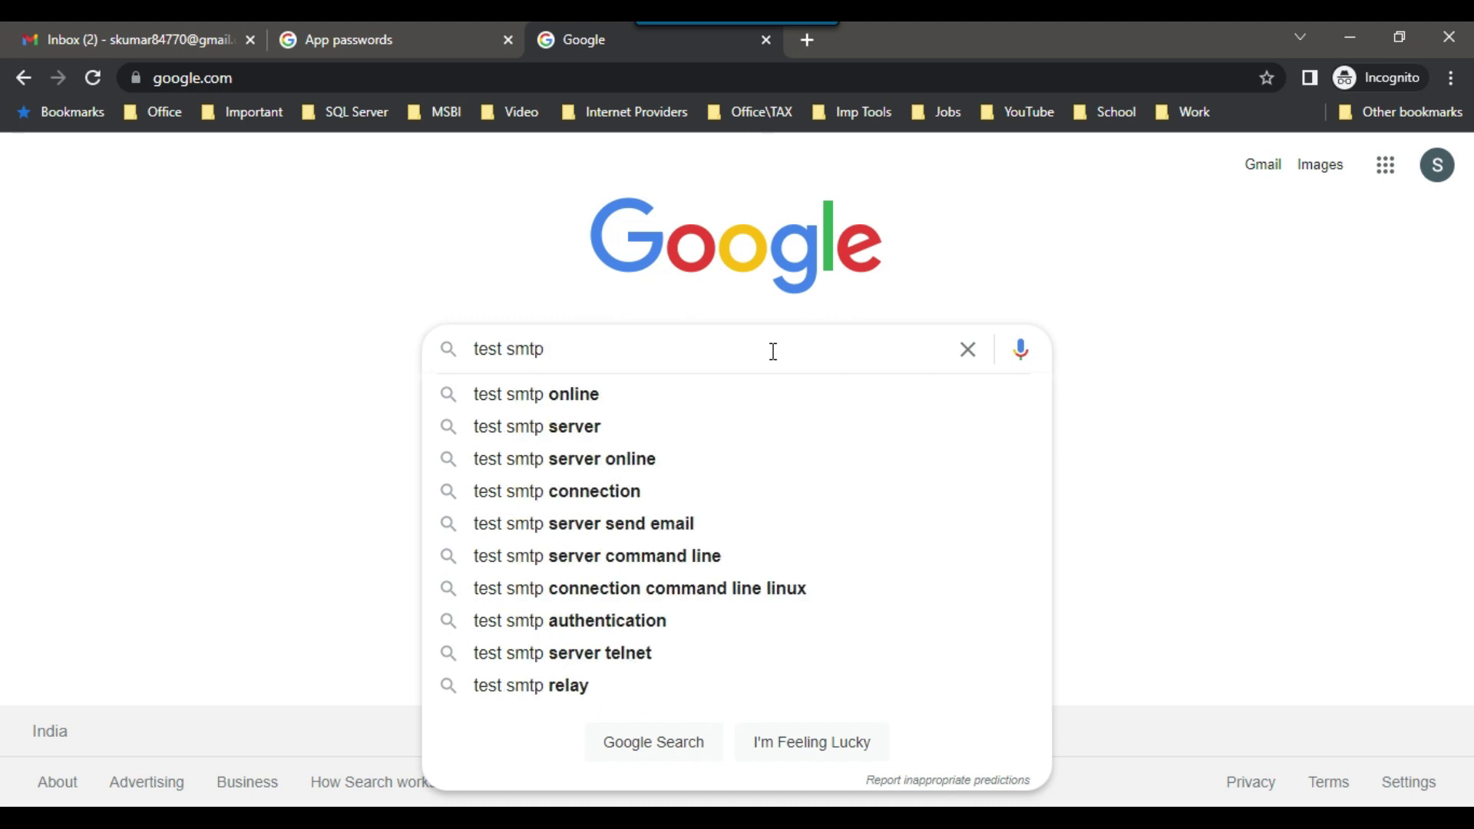
{"action": "type", "text": "server"}
{"action": "key", "text": "Down"}
{"action": "key", "text": "Down"}
{"action": "key", "text": "Return"}
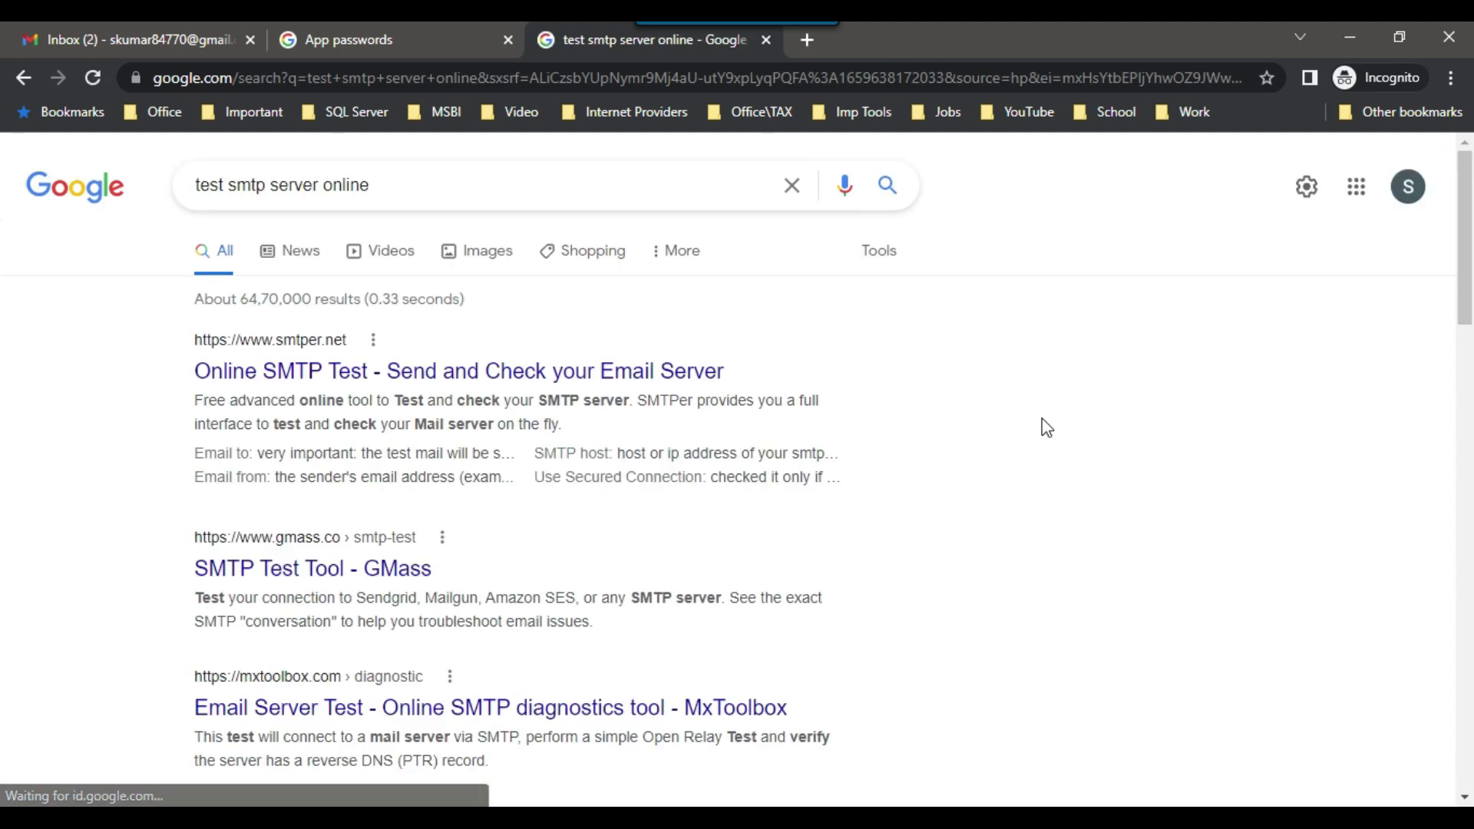
- On the GMass SMTP Test Tool, enter server smtp.gmail.com, port 25, and keep security at Auto
{"action": "left_click", "coordinate": [341, 570]}
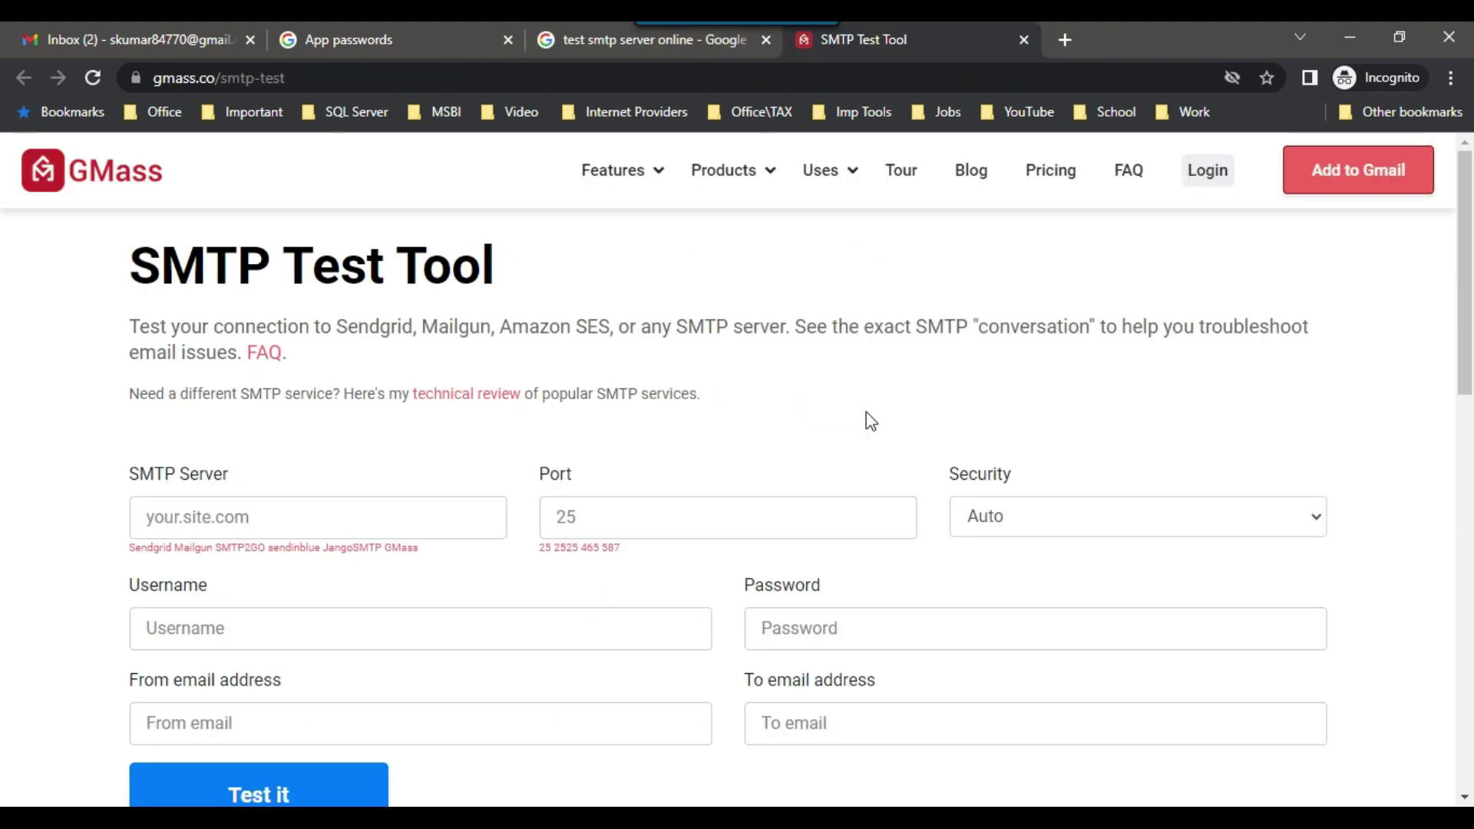
{"action": "left_click", "coordinate": [280, 510]}
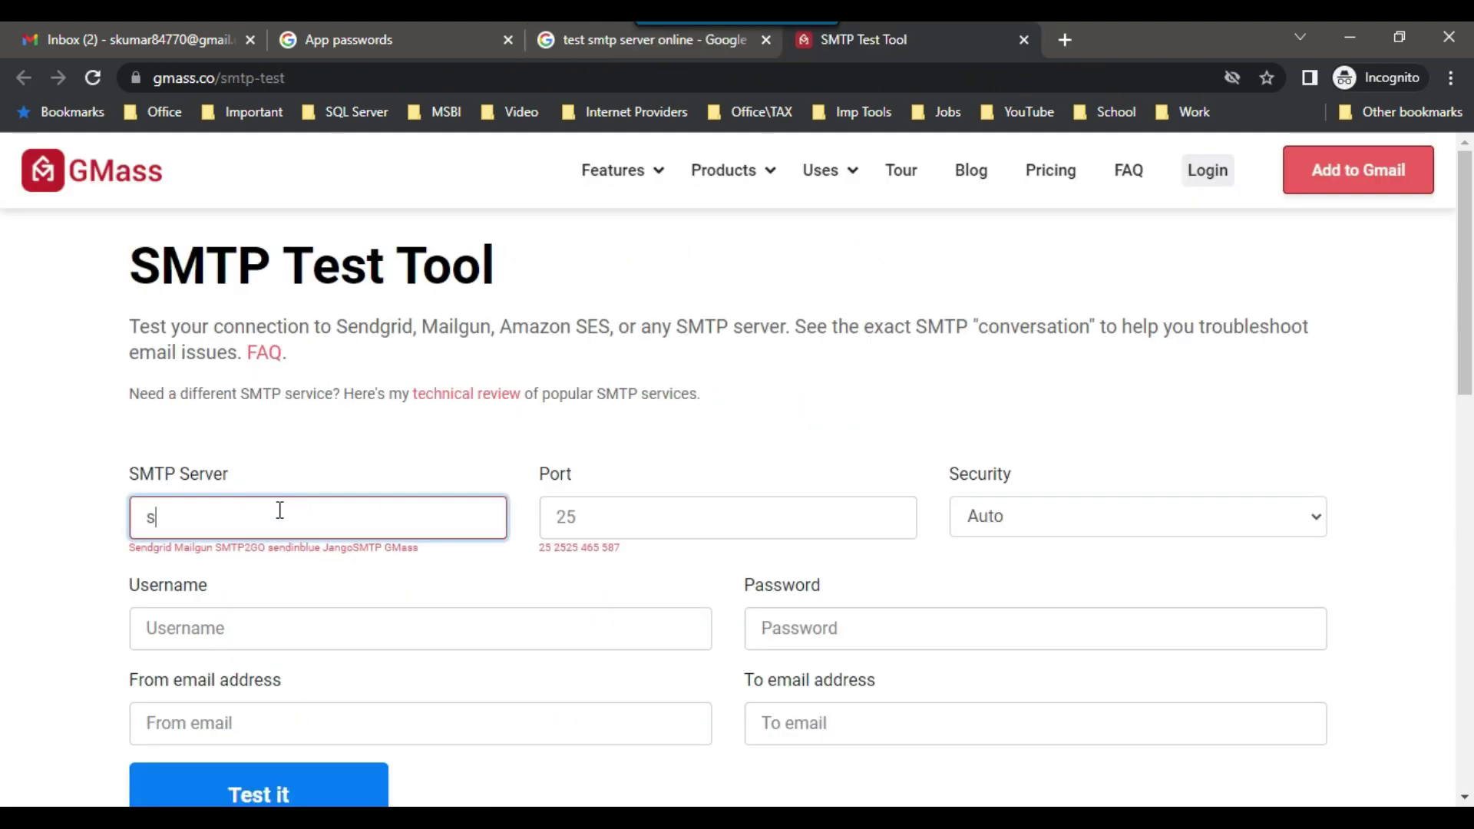
{"action": "type", "text": "smtp.gm"}
{"action": "type", "text": "m"}
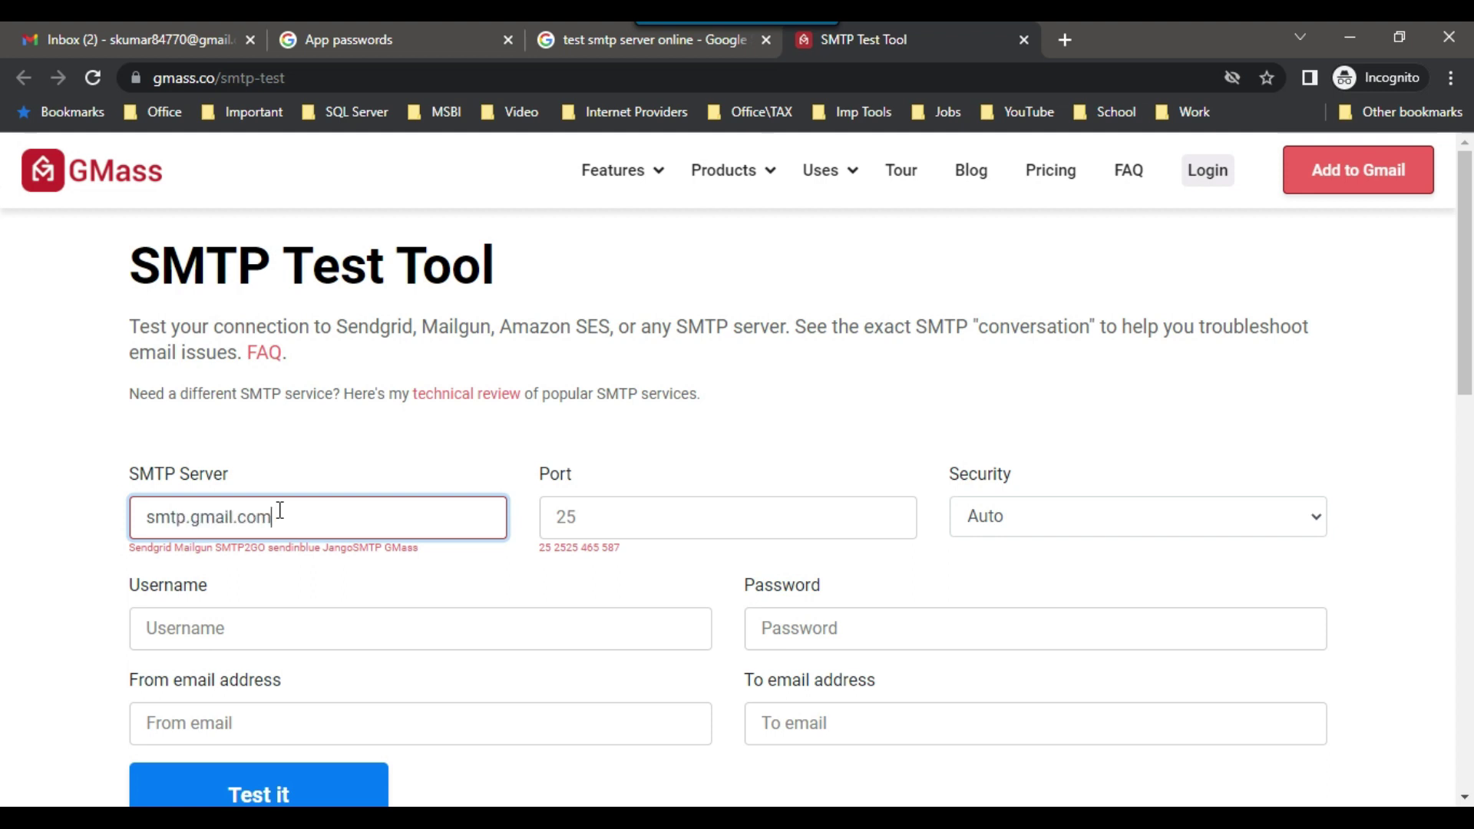
{"action": "left_click", "coordinate": [628, 512]}
{"action": "type", "text": "25"}
{"action": "left_click", "coordinate": [1052, 528]}
{"action": "left_click", "coordinate": [1044, 530]}
{"action": "scroll", "coordinate": [33, 525], "scroll_direction": "down", "scroll_amount": 3}
{"action": "scroll", "coordinate": [36, 586], "scroll_direction": "up", "scroll_amount": 3}
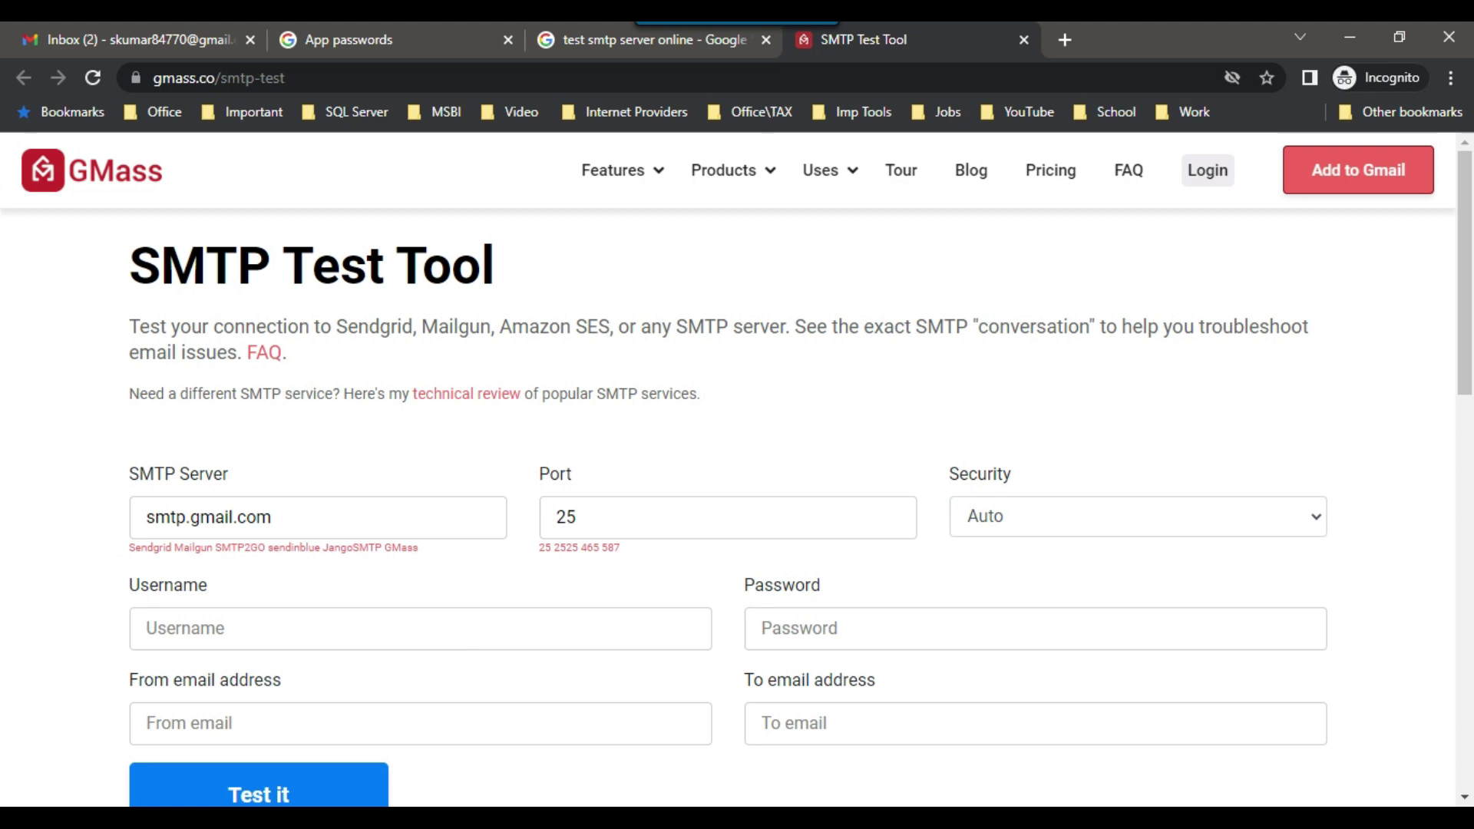
- Copy the Gmail address from Notepad into the username field
{"action": "key", "text": "alt+Tab"}
{"action": "left_click", "coordinate": [595, 339]}
{"action": "left_click_drag", "start_coordinate": [595, 338], "coordinate": [360, 338]}
{"action": "key", "text": "ctrl+c"}
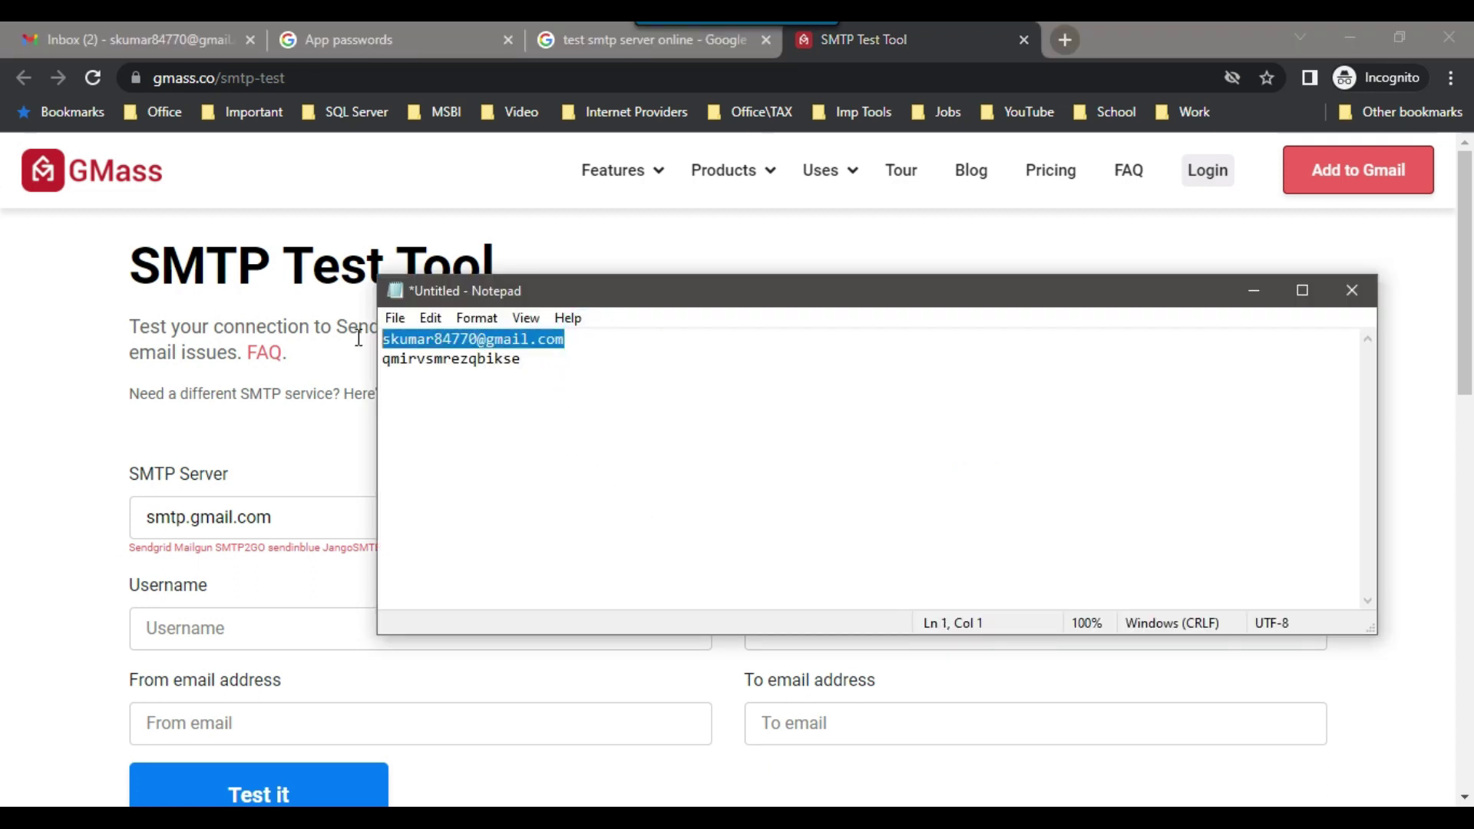
{"action": "left_click", "coordinate": [131, 640]}
{"action": "key", "text": "ctrl+v"}
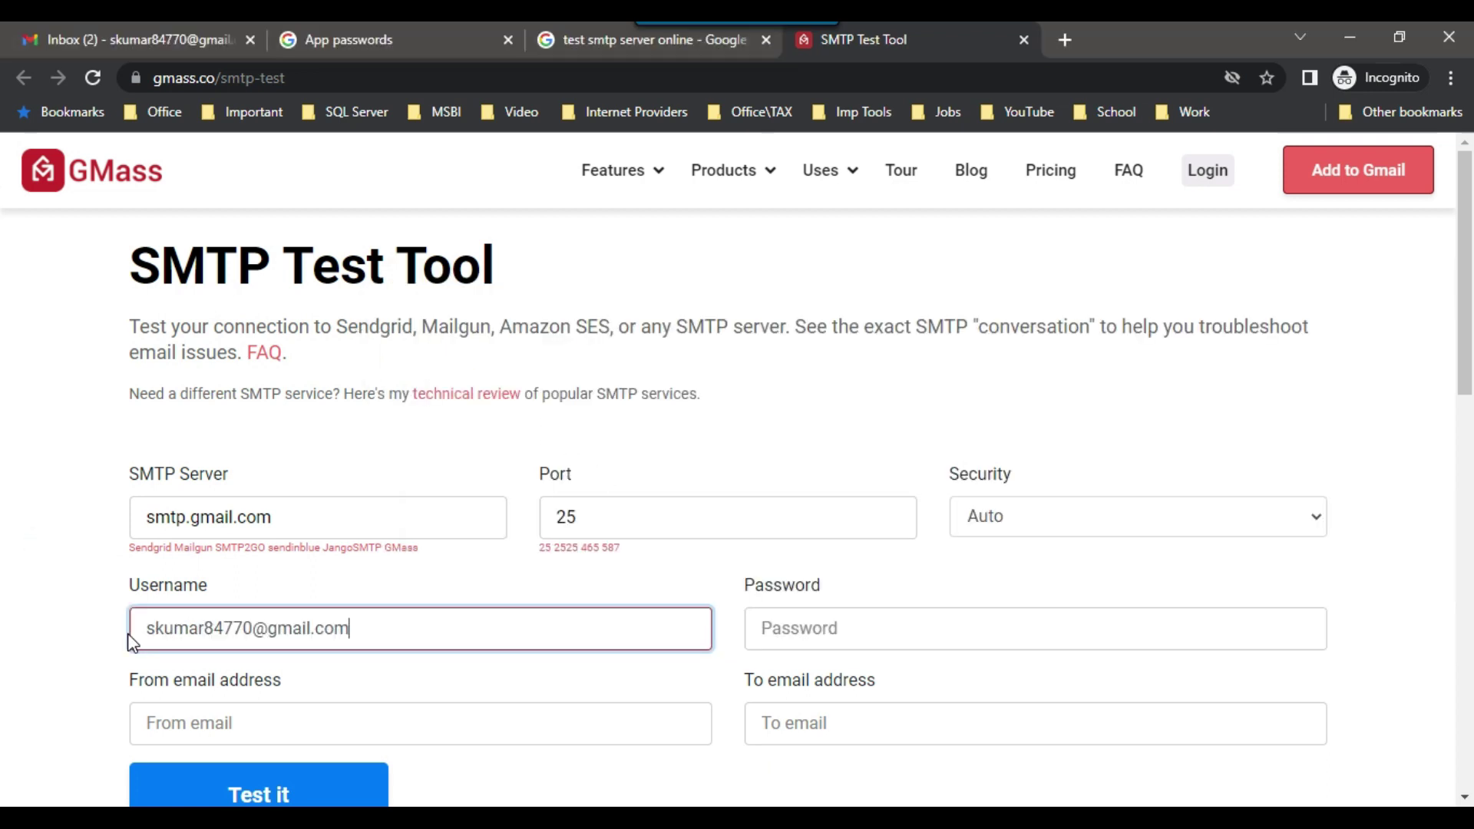
- Copy the saved app password from Notepad into the form's password field
{"action": "left_click", "coordinate": [926, 629]}
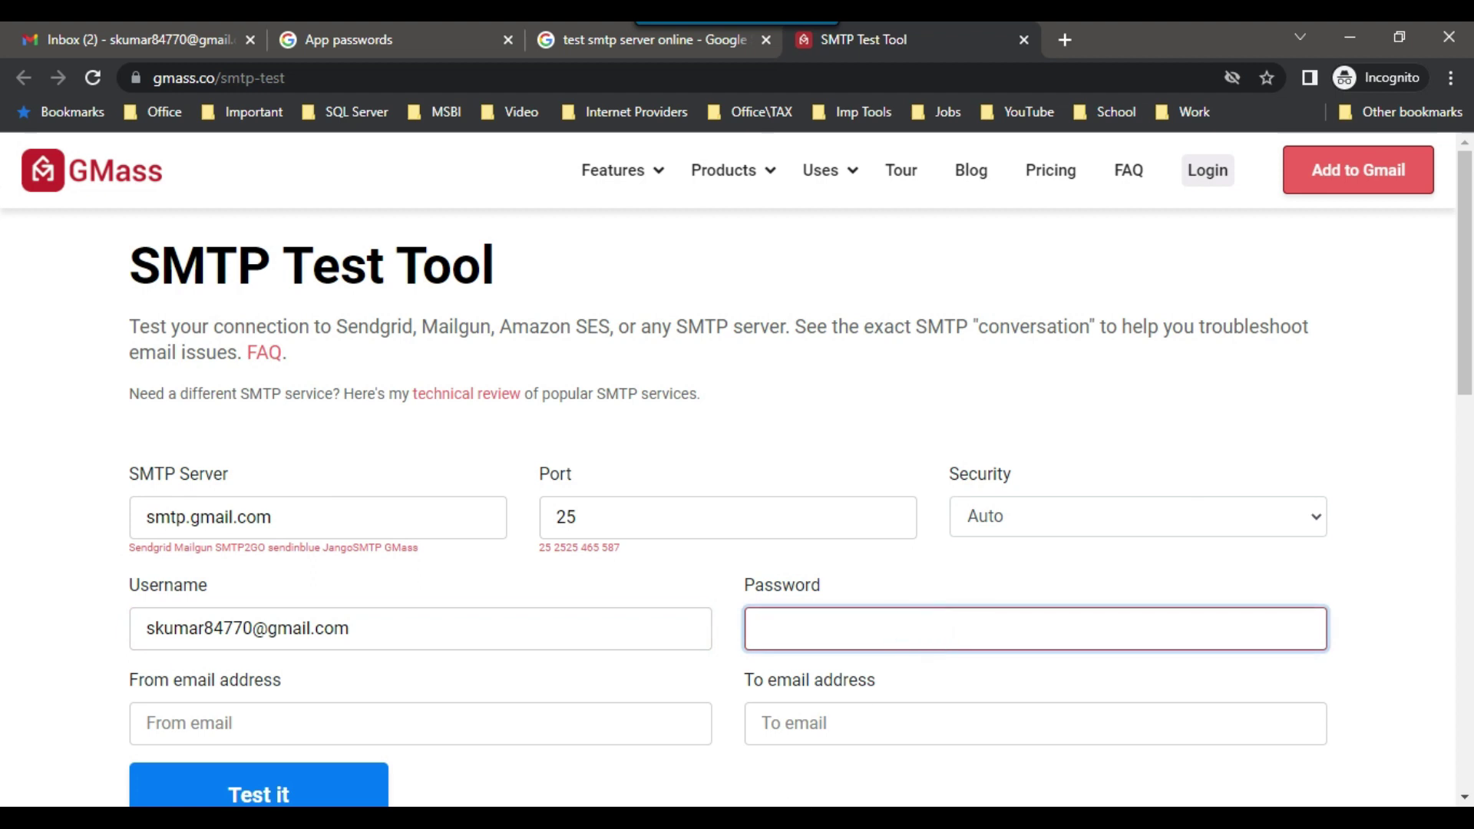
{"action": "key", "text": "alt+Tab"}
{"action": "left_click_drag", "start_coordinate": [549, 359], "coordinate": [336, 376]}
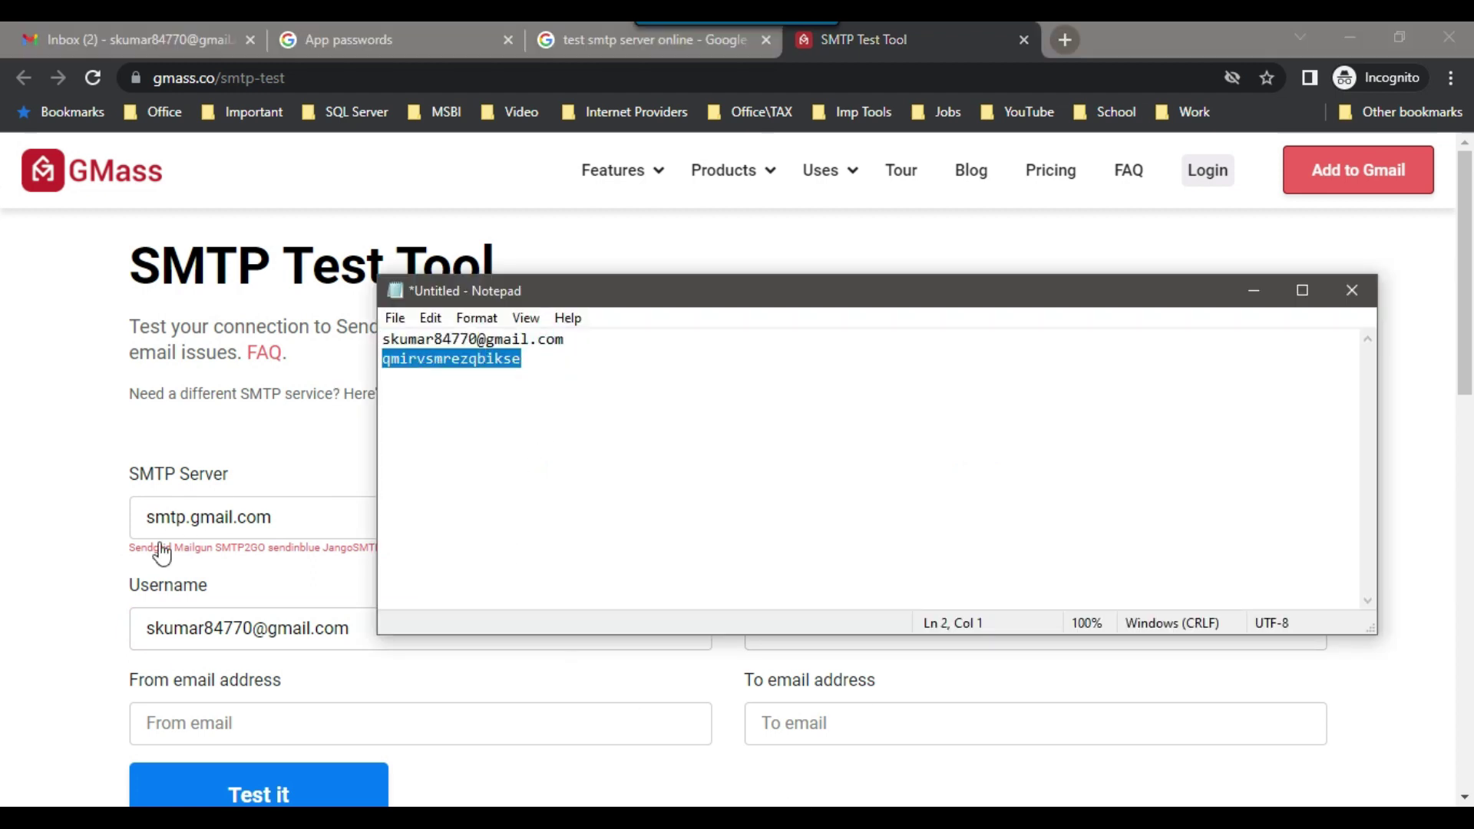
{"action": "key", "text": "ctrl+c"}
{"action": "key", "text": "alt+Tab"}
{"action": "left_click", "coordinate": [896, 625]}
{"action": "key", "text": "ctrl+v"}
{"action": "scroll", "coordinate": [1344, 476], "scroll_direction": "down", "scroll_amount": 1}
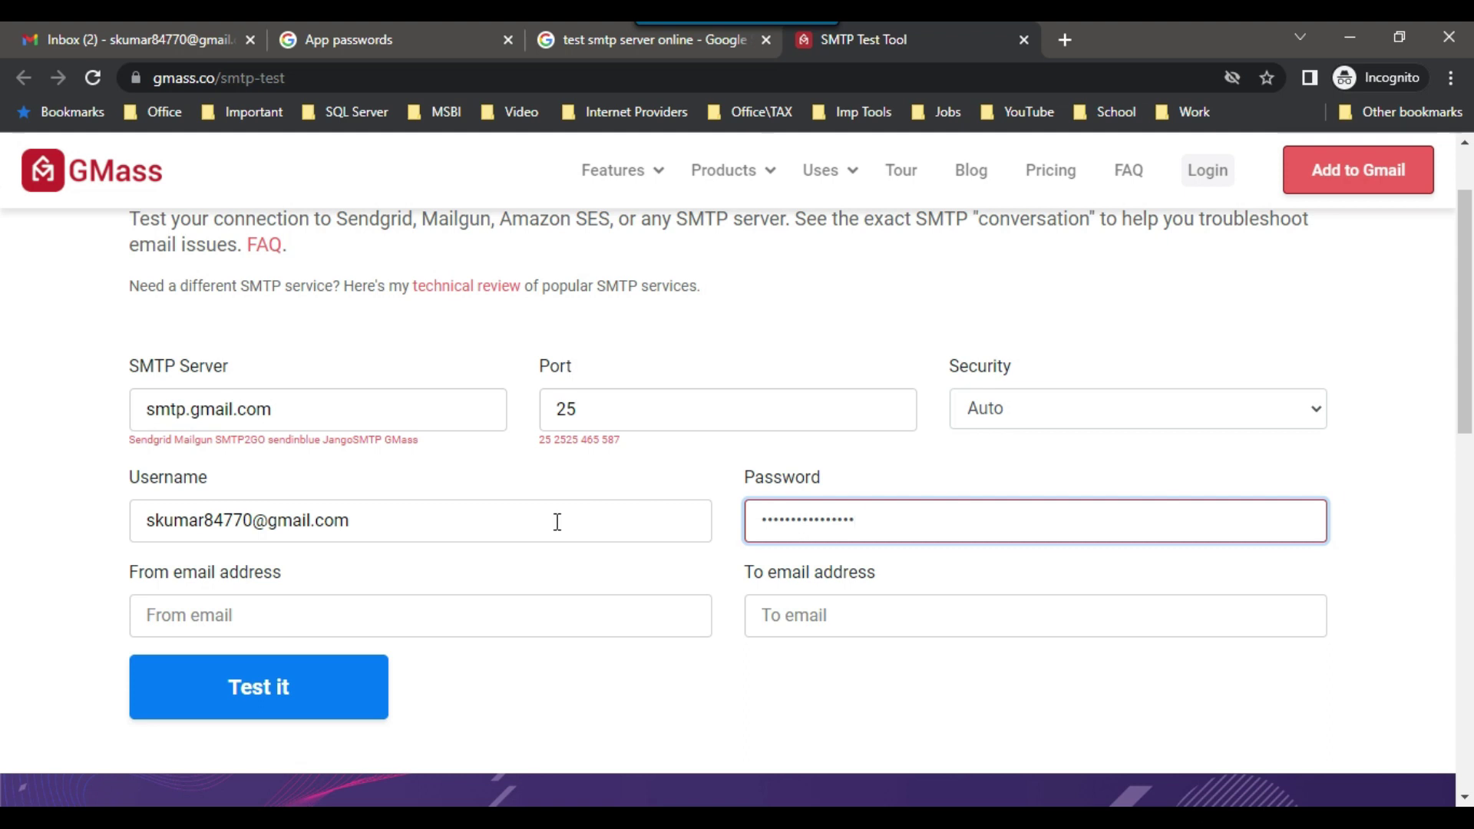
{"action": "scroll", "coordinate": [399, 513], "scroll_direction": "down", "scroll_amount": 1}
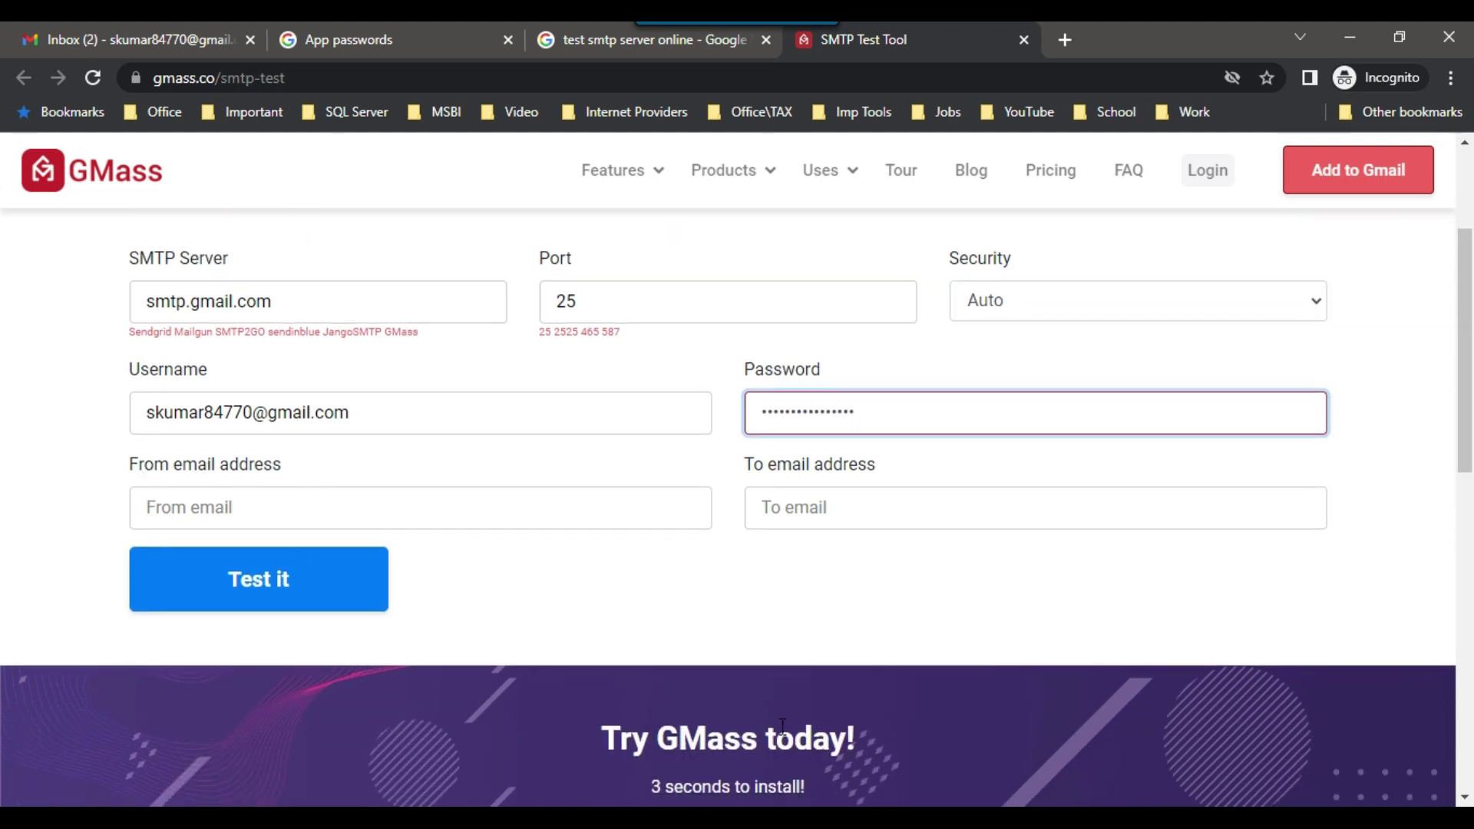
- Copy the Gmail address from Notepad into the From (sender) field
{"action": "key", "text": "alt+Tab"}
{"action": "left_click", "coordinate": [596, 339]}
{"action": "key", "text": "shift+Home"}
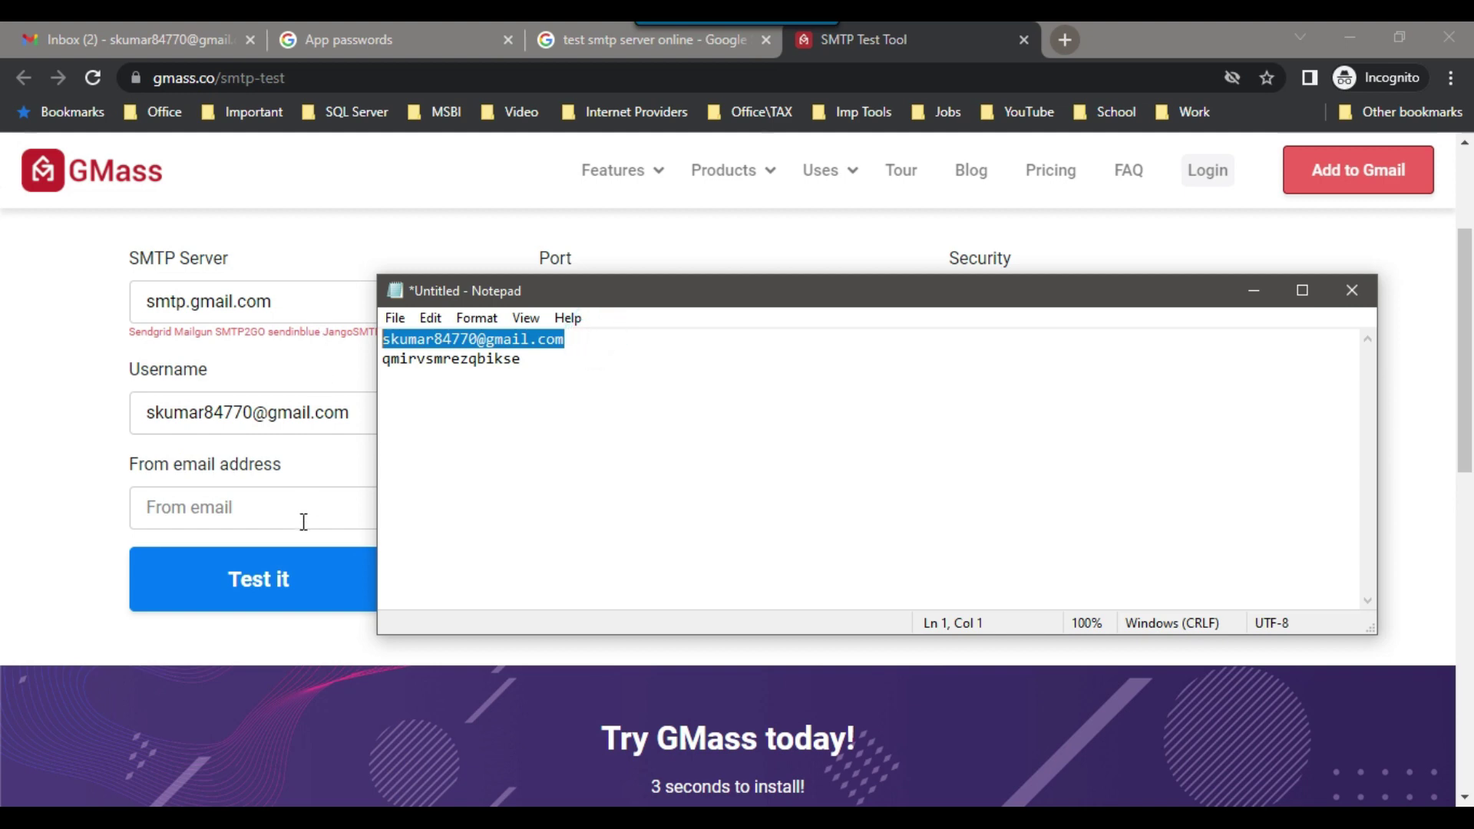
{"action": "key", "text": "ctrl+c"}
{"action": "left_click", "coordinate": [293, 507]}
{"action": "key", "text": "ctrl+v"}
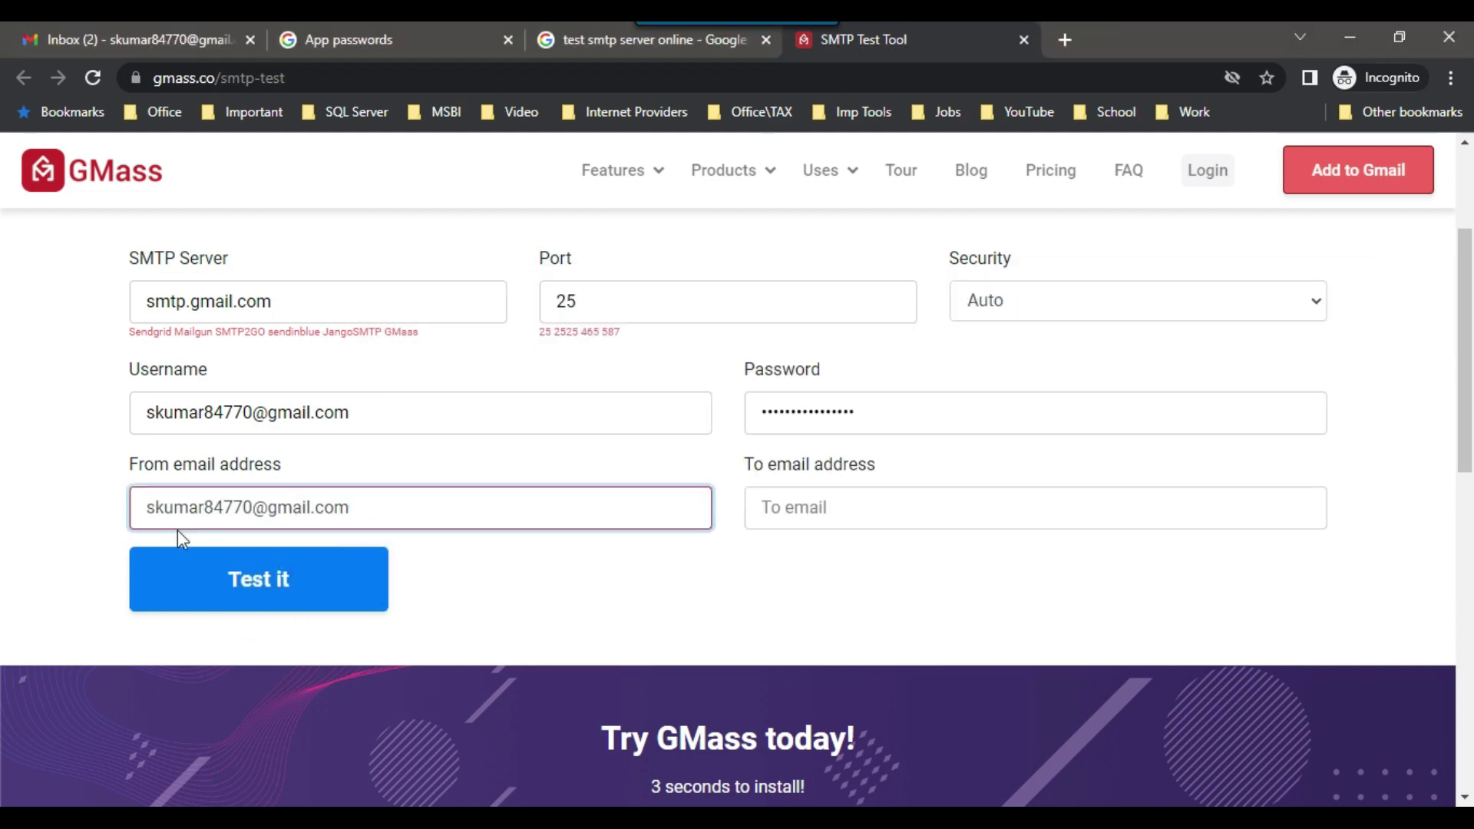
- Fill the To field with the saved recipient address from autofill
{"action": "left_click", "coordinate": [878, 499]}
{"action": "left_click", "coordinate": [715, 581]}
{"action": "left_click", "coordinate": [873, 511]}
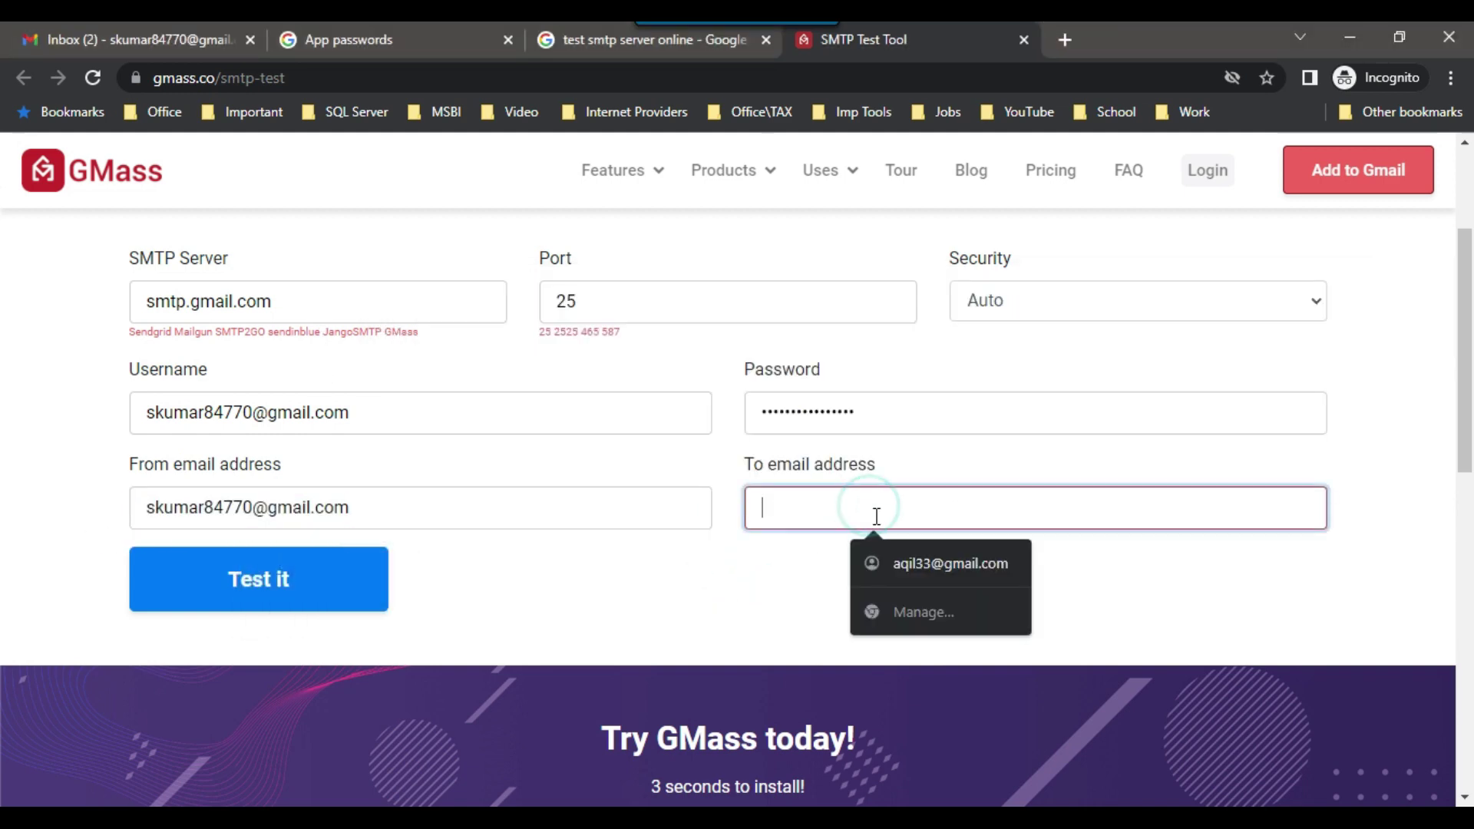
{"action": "left_click", "coordinate": [941, 564]}
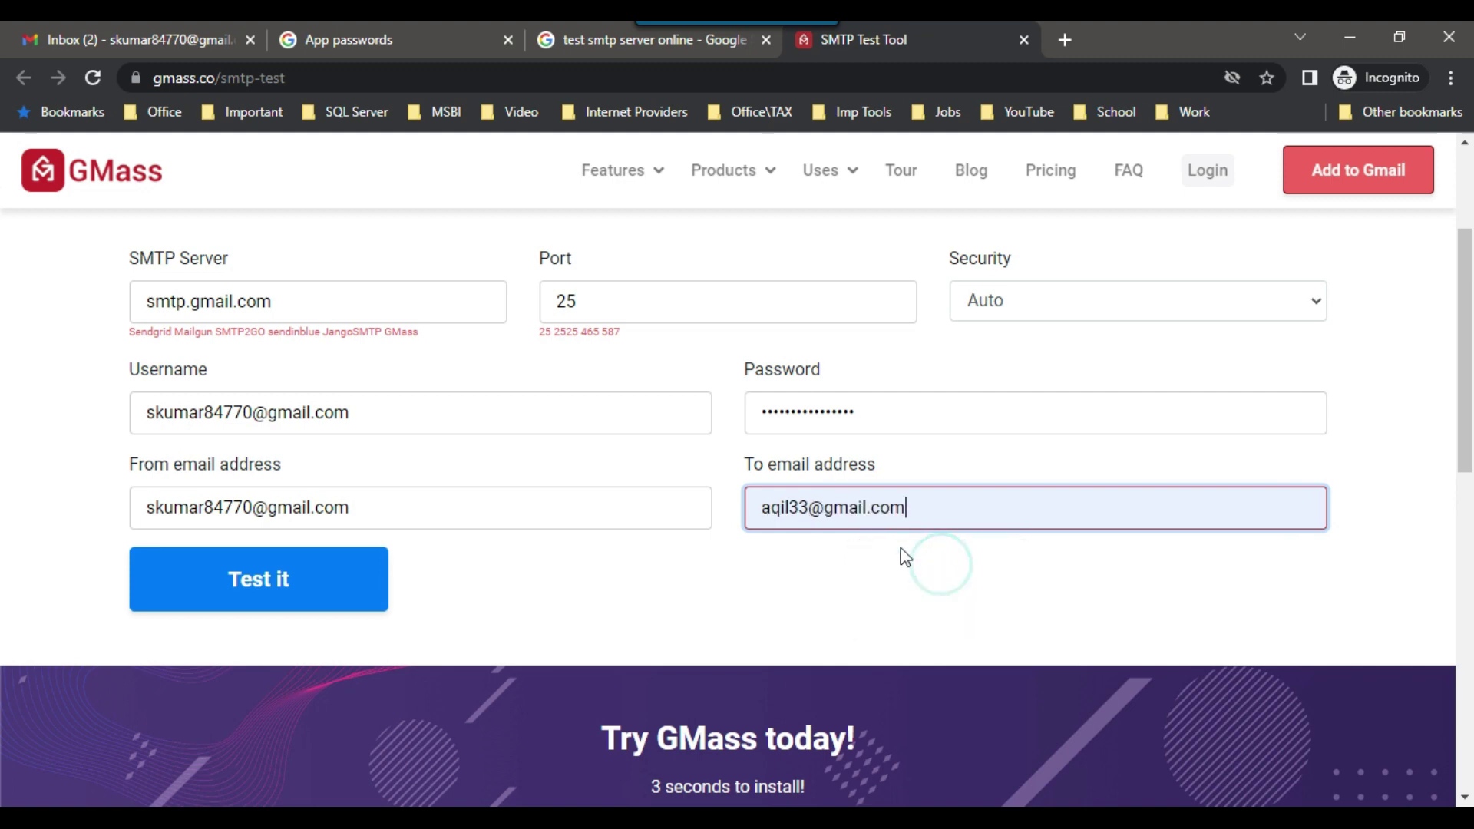
{"action": "scroll", "coordinate": [625, 582], "scroll_direction": "up", "scroll_amount": 1}
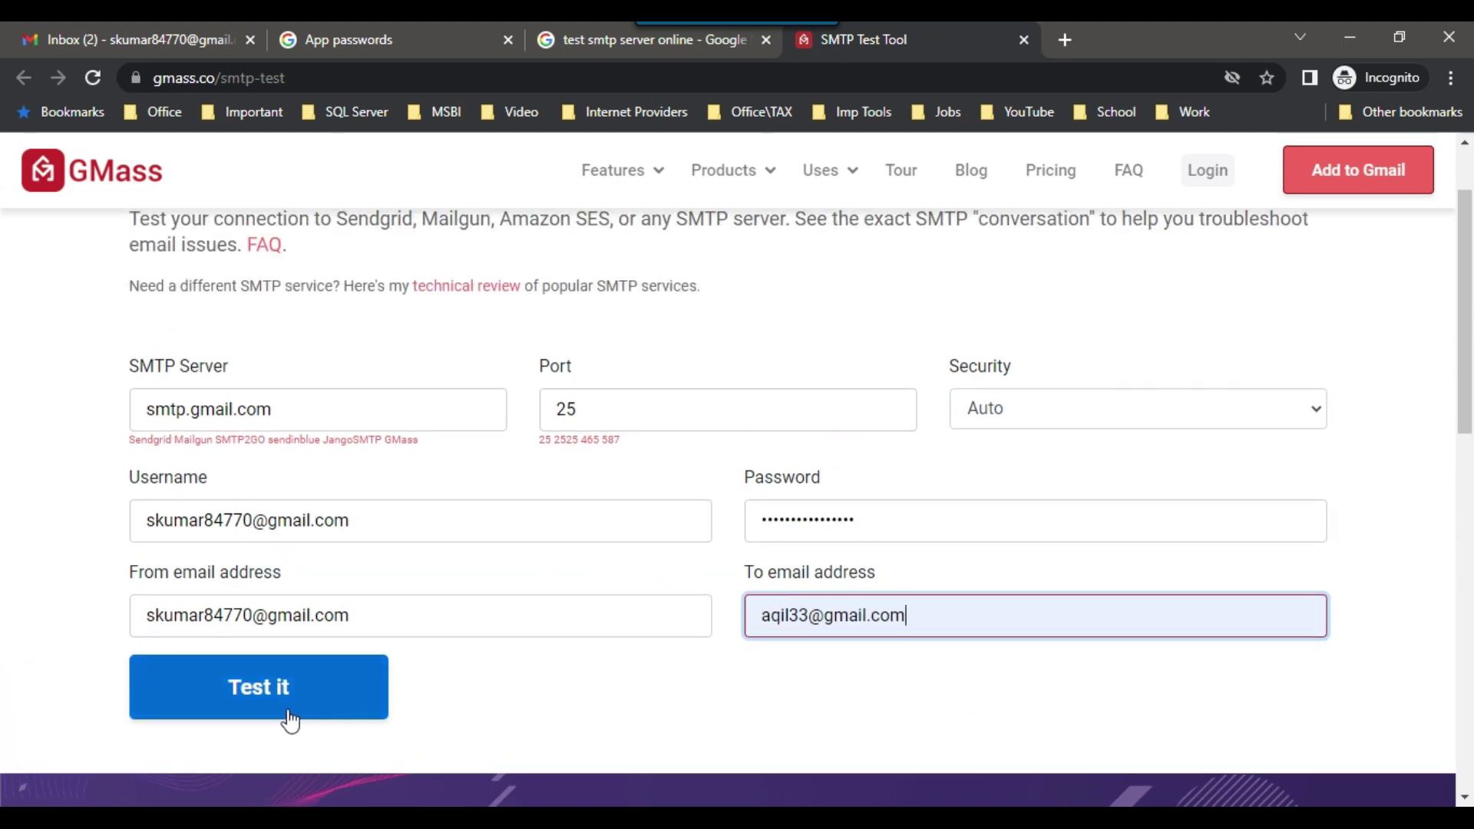
- Run the SMTP test and scroll the log down to the final '250 2.0.0 OK' line
{"action": "left_click", "coordinate": [277, 693]}
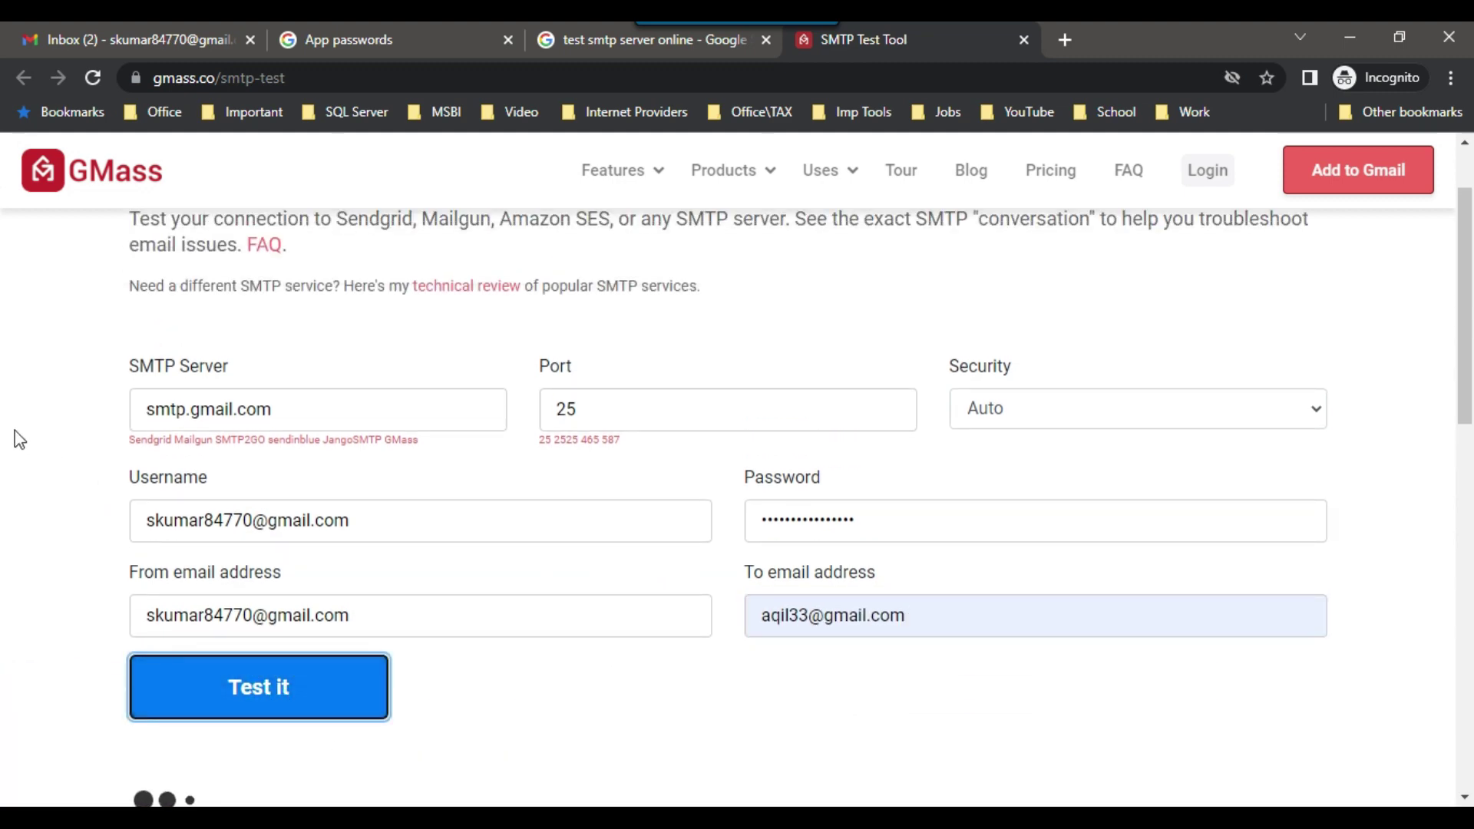
{"action": "scroll", "coordinate": [19, 440], "scroll_direction": "down", "scroll_amount": 1}
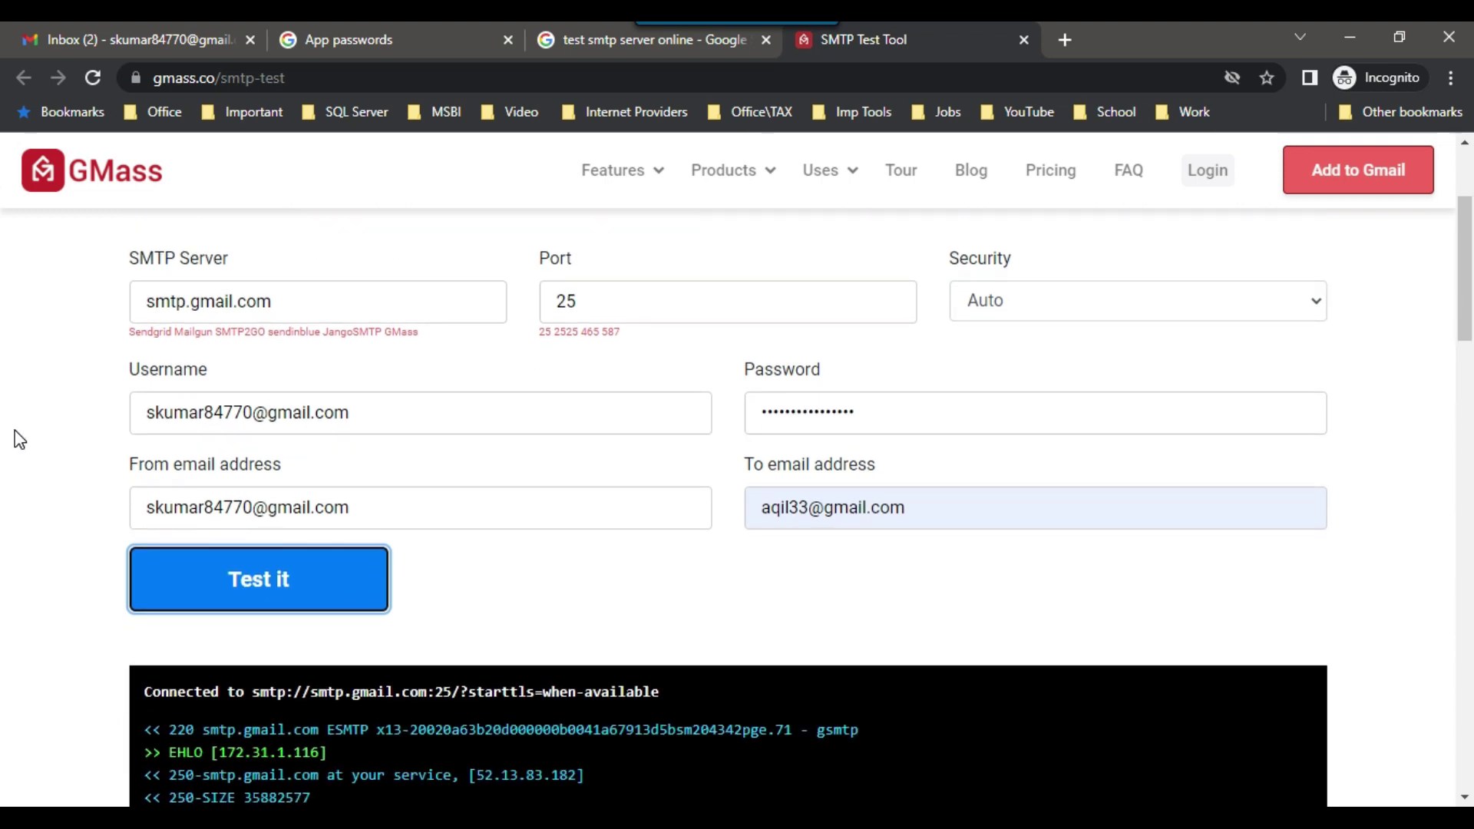
{"action": "scroll", "coordinate": [17, 434], "scroll_direction": "down", "scroll_amount": 1}
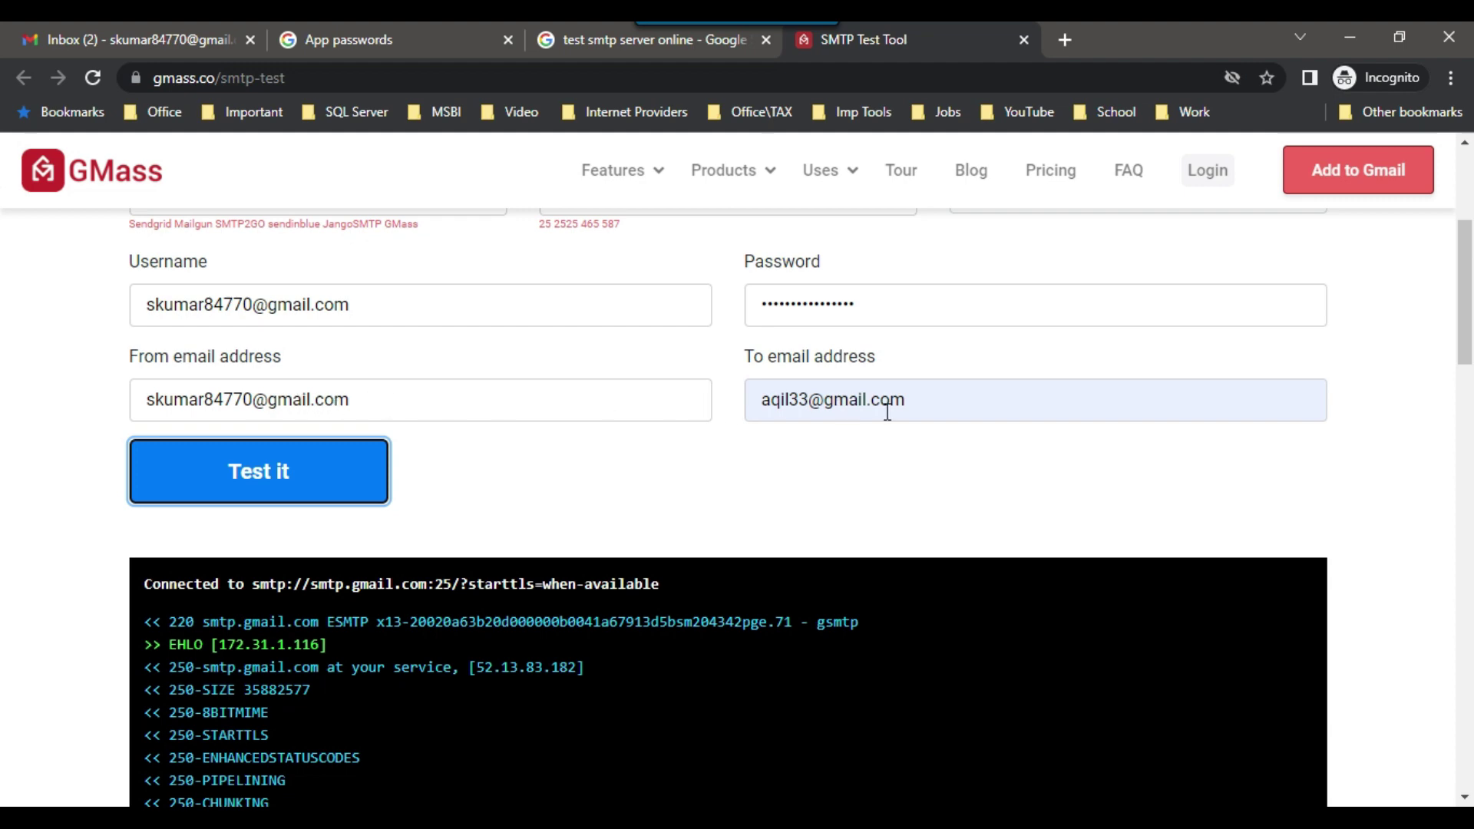
{"action": "scroll", "coordinate": [1356, 471], "scroll_direction": "down", "scroll_amount": 5}
{"action": "scroll", "coordinate": [1359, 470], "scroll_direction": "down", "scroll_amount": 5}
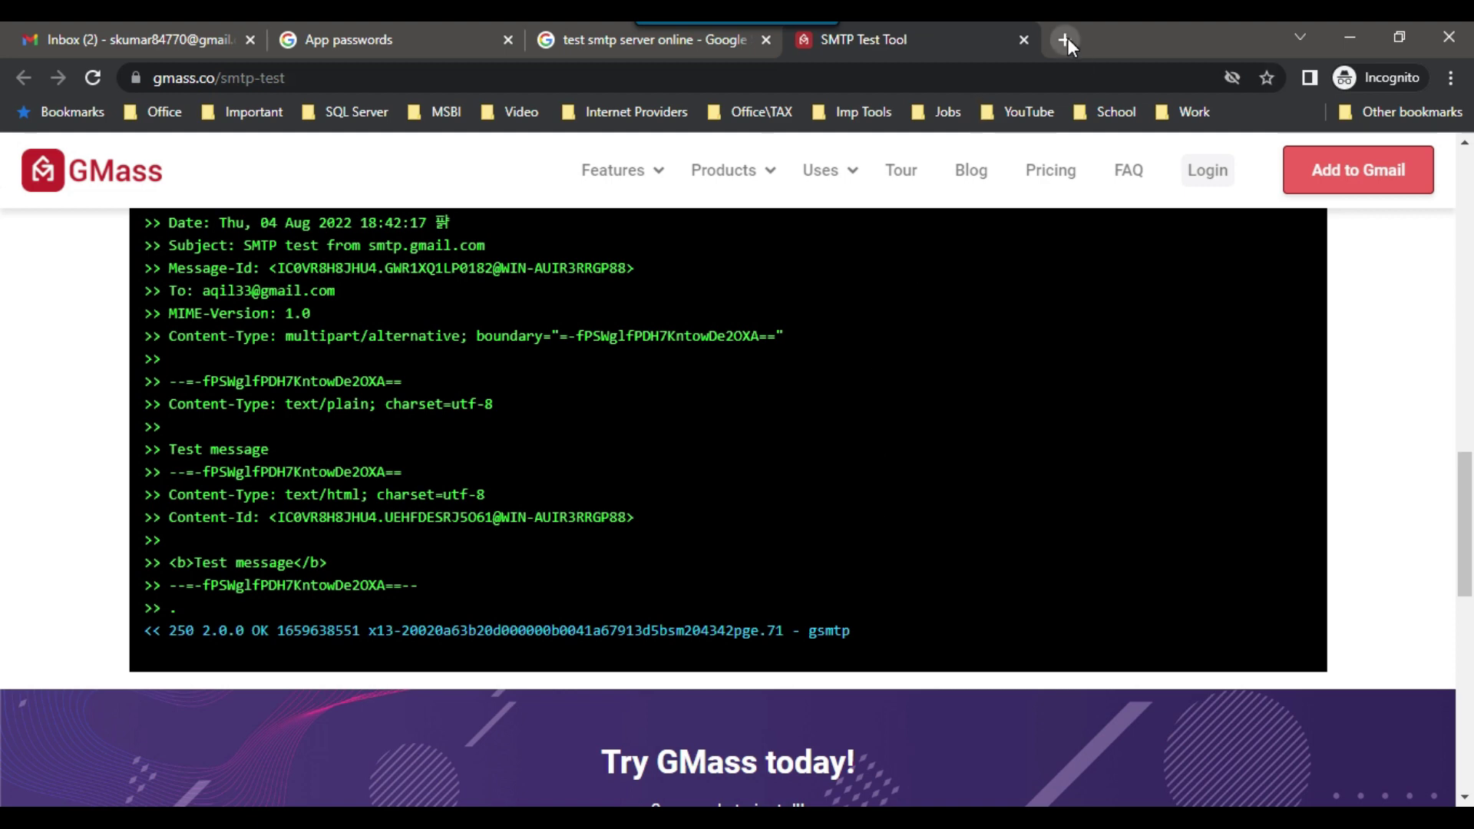
- Open the 'SMTP test from smtp.gmail.com' email in the recipient's inbox and check its 'Test message' body
{"action": "key", "text": "alt+Tab"}
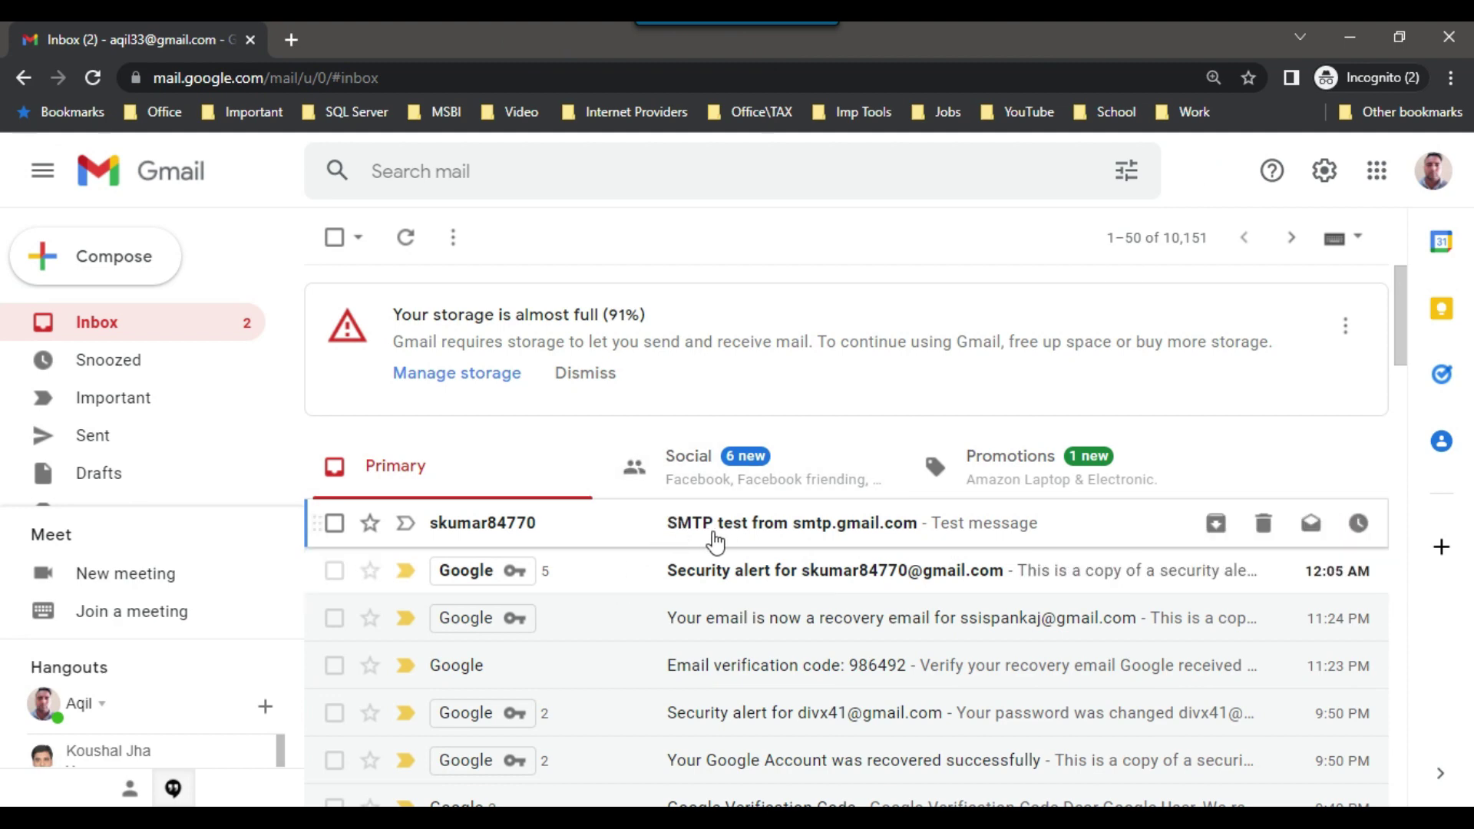
{"action": "left_click", "coordinate": [896, 530]}
{"action": "left_click", "coordinate": [405, 427]}
{"action": "left_click_drag", "start_coordinate": [434, 425], "coordinate": [615, 428]}
{"action": "left_click", "coordinate": [748, 411]}
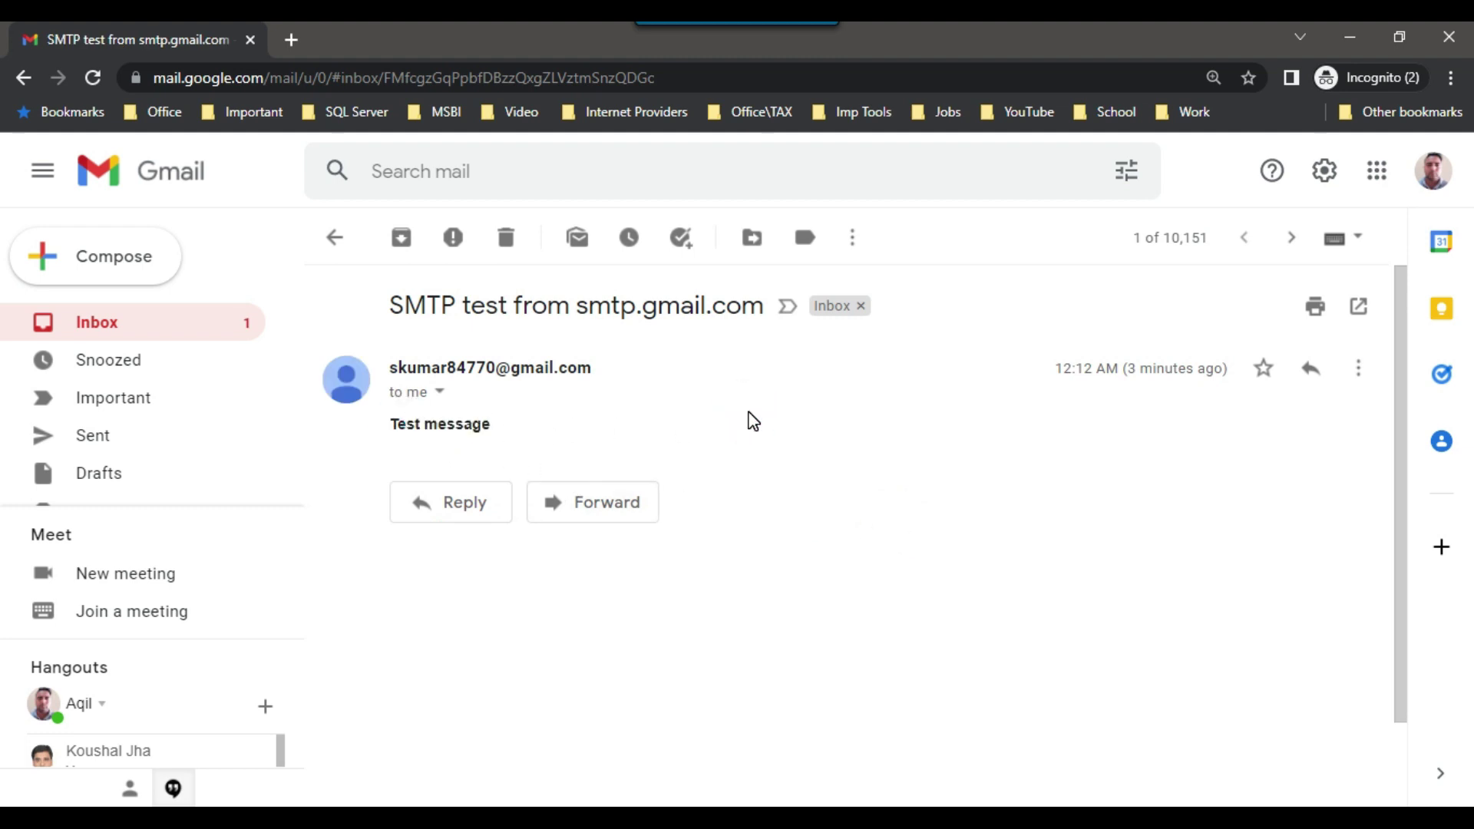